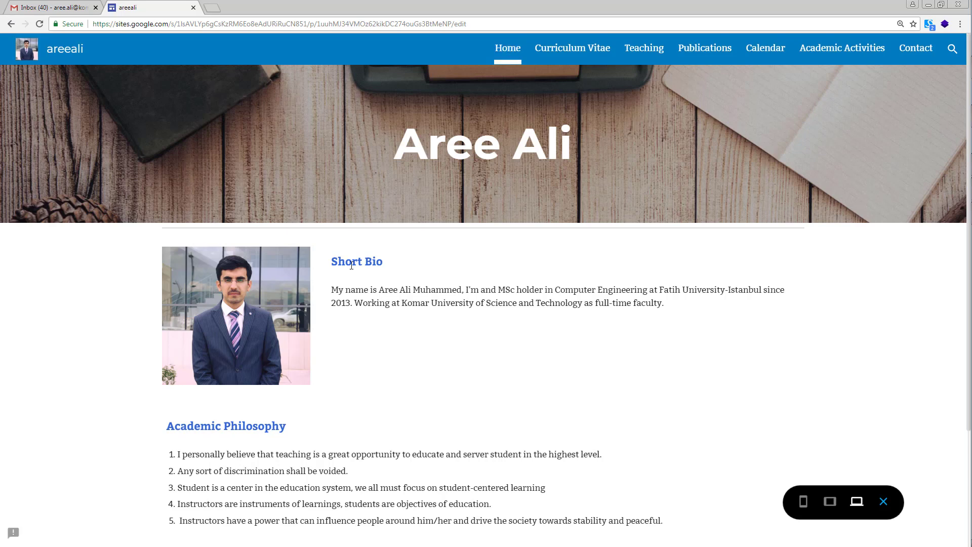
Visit the Curriculum Vitae and Teaching pages, scrolling through the Teaching content
{"action": "scroll", "coordinate": [351, 265], "scroll_direction": "down", "scroll_amount": 1}
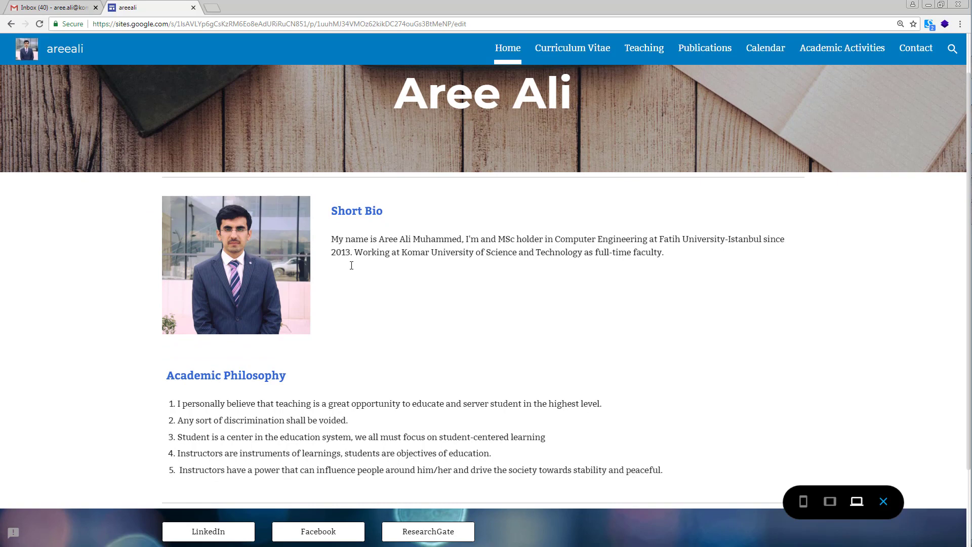
{"action": "scroll", "coordinate": [348, 270], "scroll_direction": "down", "scroll_amount": 2}
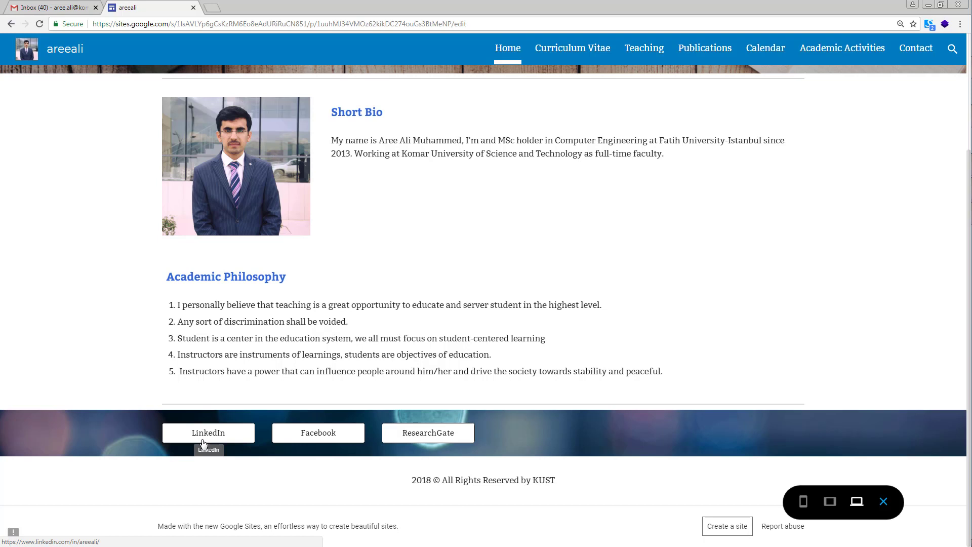
{"action": "left_click", "coordinate": [566, 50]}
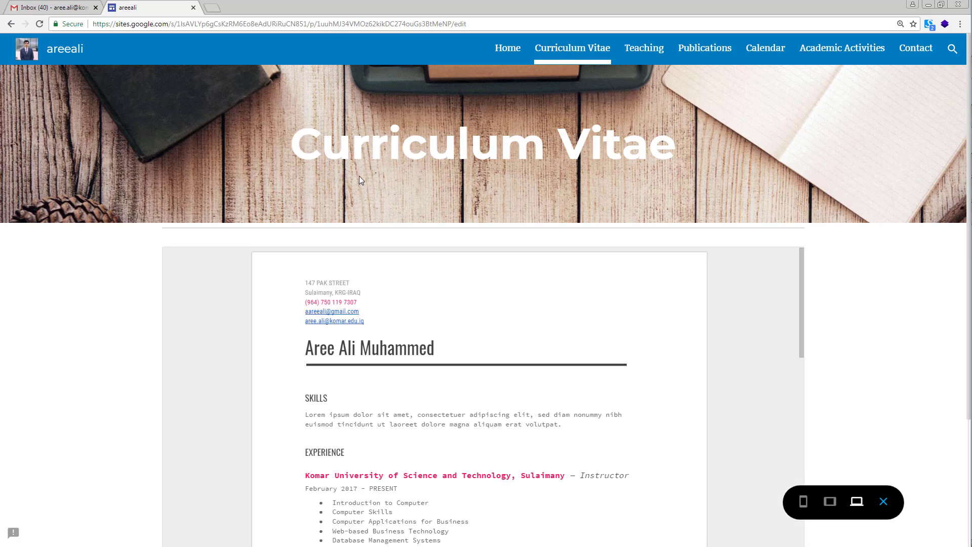
{"action": "left_click", "coordinate": [644, 57]}
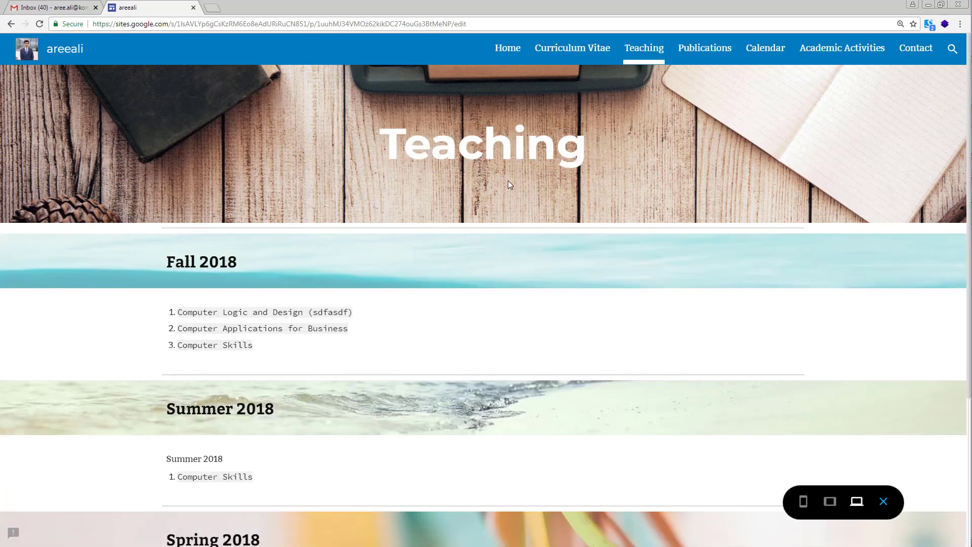
{"action": "scroll", "coordinate": [511, 182], "scroll_direction": "down", "scroll_amount": 1}
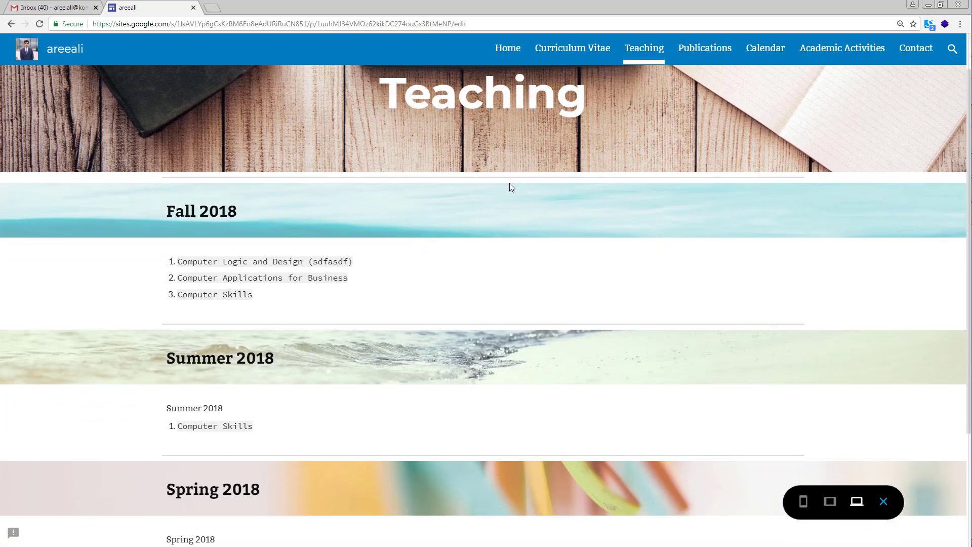
{"action": "scroll", "coordinate": [510, 184], "scroll_direction": "down", "scroll_amount": 1}
{"action": "scroll", "coordinate": [510, 188], "scroll_direction": "down", "scroll_amount": 1}
{"action": "scroll", "coordinate": [510, 189], "scroll_direction": "down", "scroll_amount": 1}
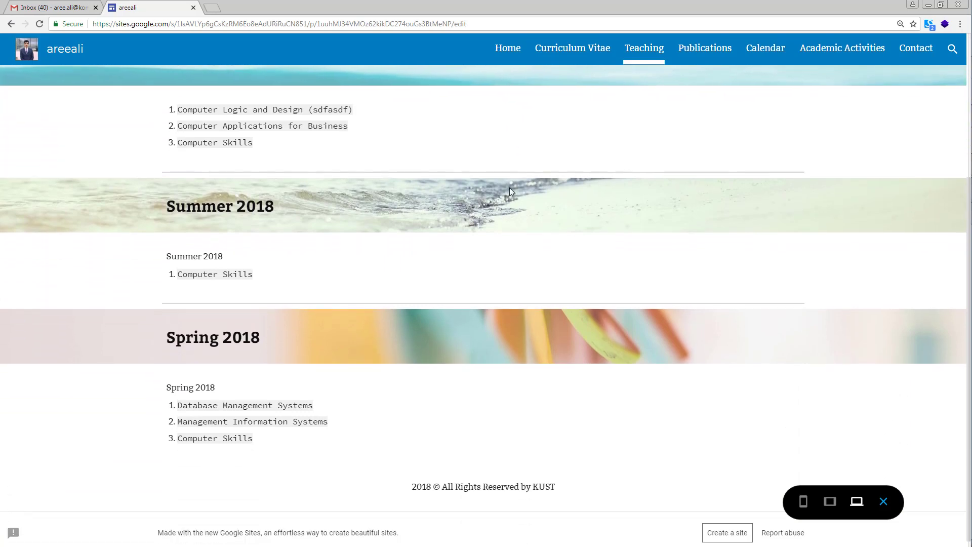
{"action": "scroll", "coordinate": [509, 188], "scroll_direction": "up", "scroll_amount": 1}
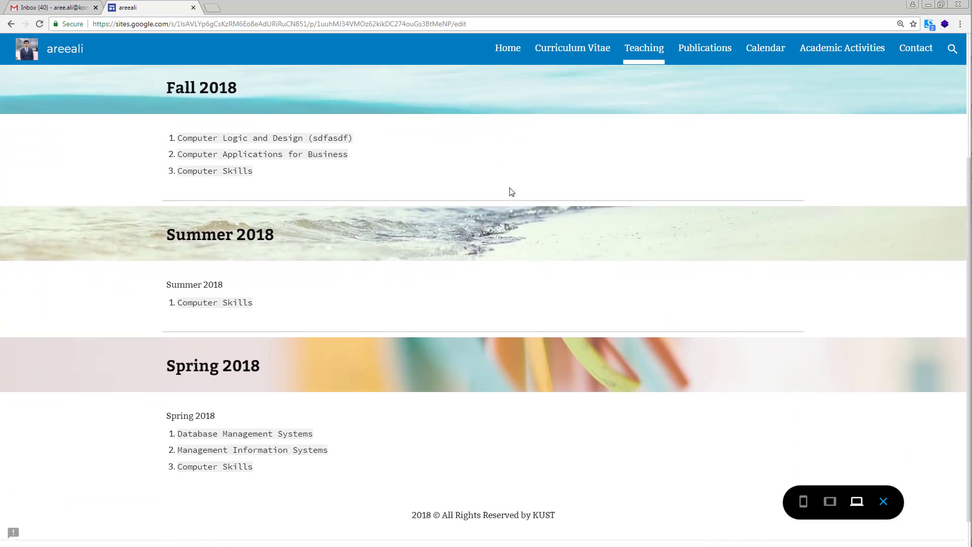
{"action": "scroll", "coordinate": [509, 188], "scroll_direction": "up", "scroll_amount": 2}
{"action": "scroll", "coordinate": [510, 188], "scroll_direction": "up", "scroll_amount": 1}
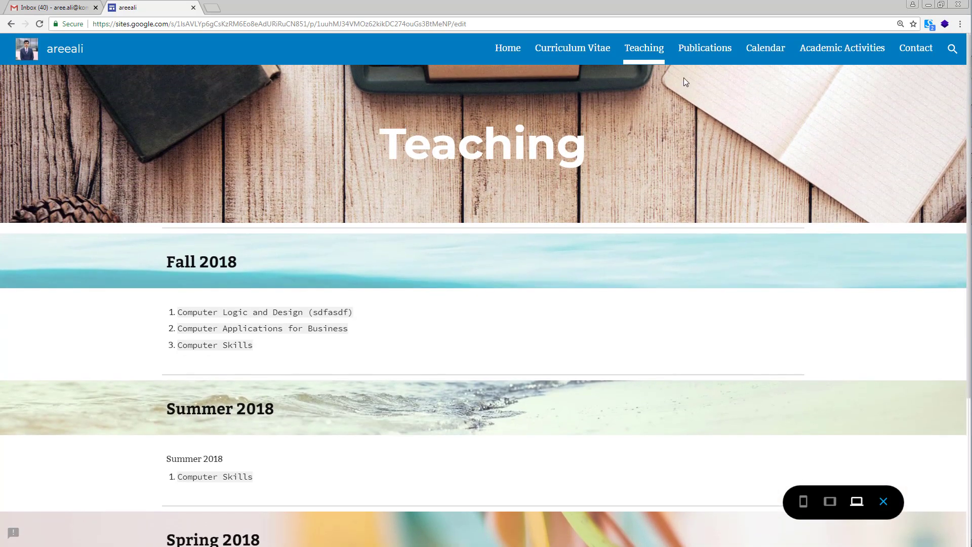
Visit Publications, Calendar and Academic Activities, open the LaTex Workshop article, then view Contact
{"action": "left_click", "coordinate": [731, 53]}
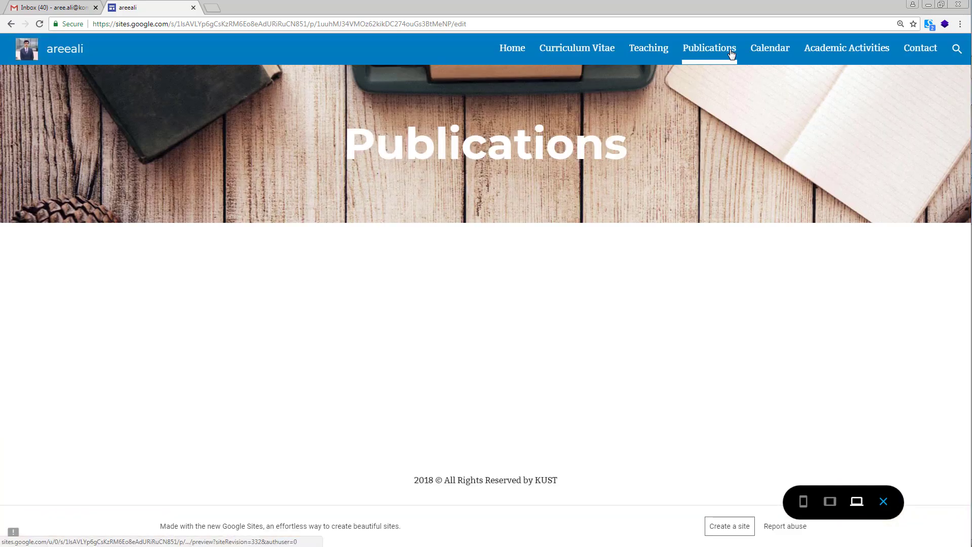
{"action": "left_click", "coordinate": [757, 52]}
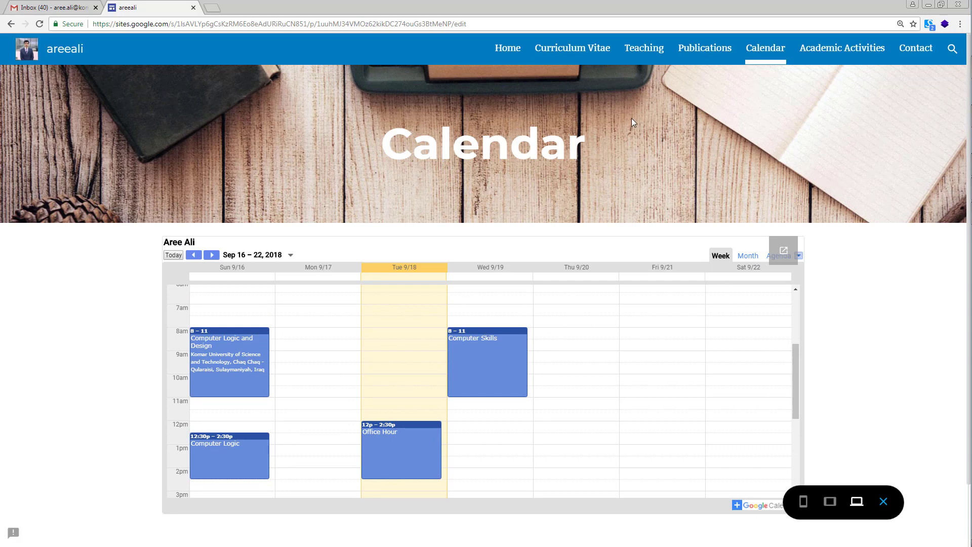
{"action": "left_click", "coordinate": [812, 53]}
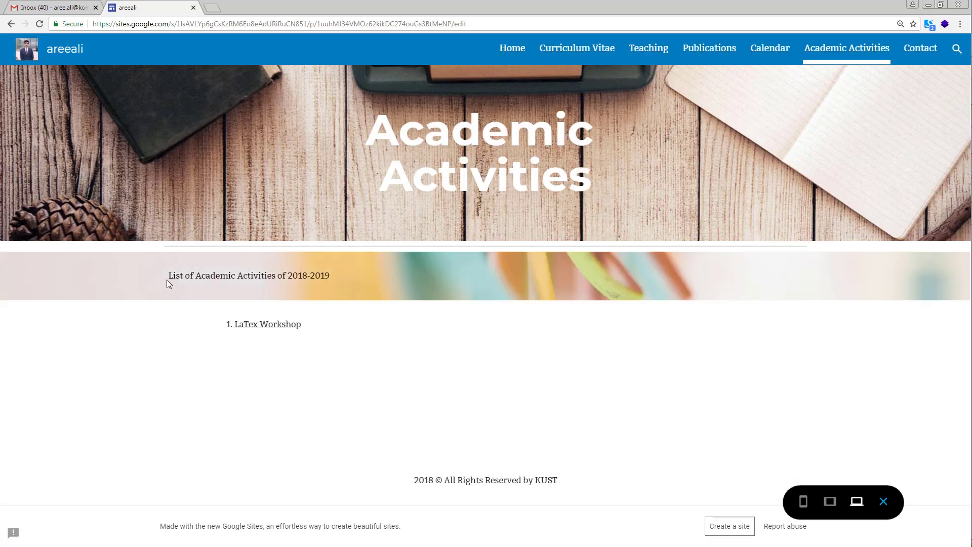
{"action": "left_click", "coordinate": [263, 324]}
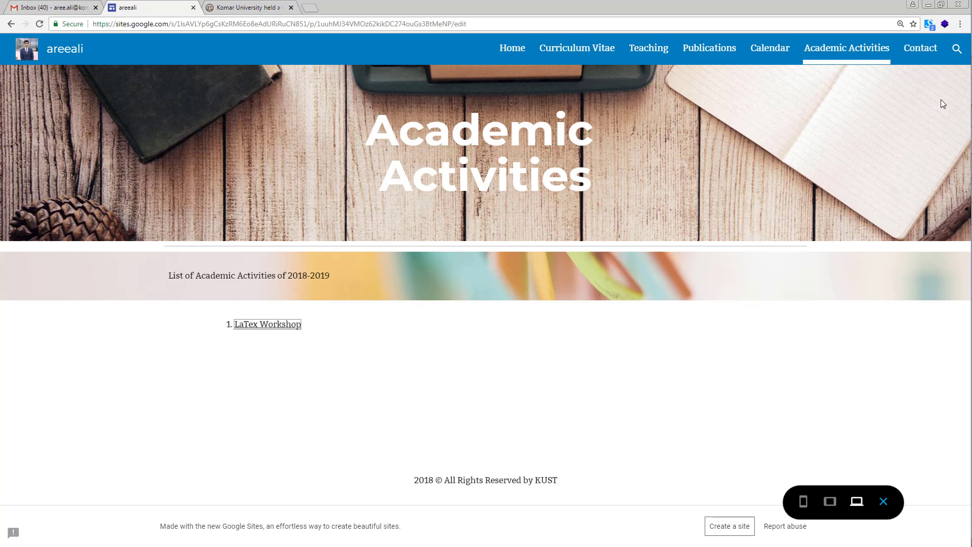
{"action": "left_click", "coordinate": [920, 50]}
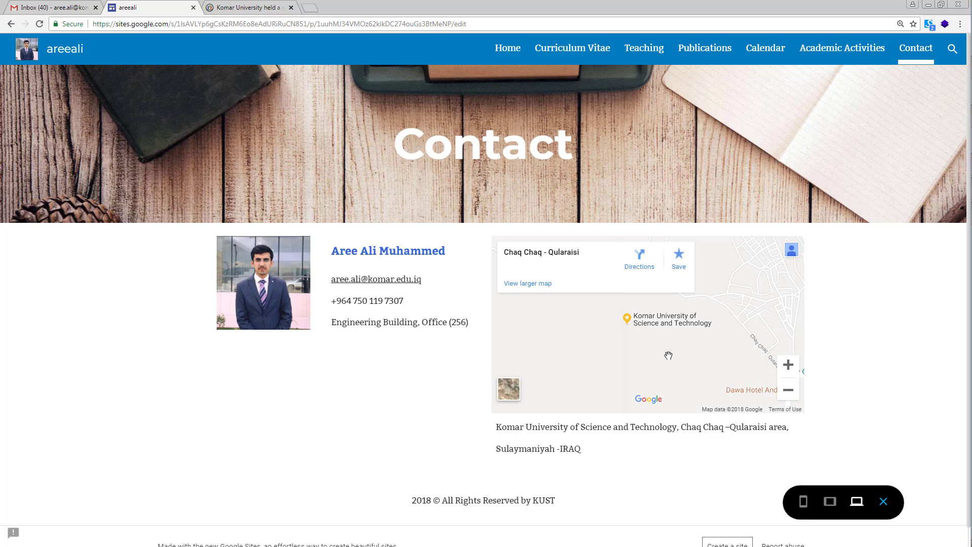
{"action": "scroll", "coordinate": [659, 337], "scroll_direction": "down", "scroll_amount": 3}
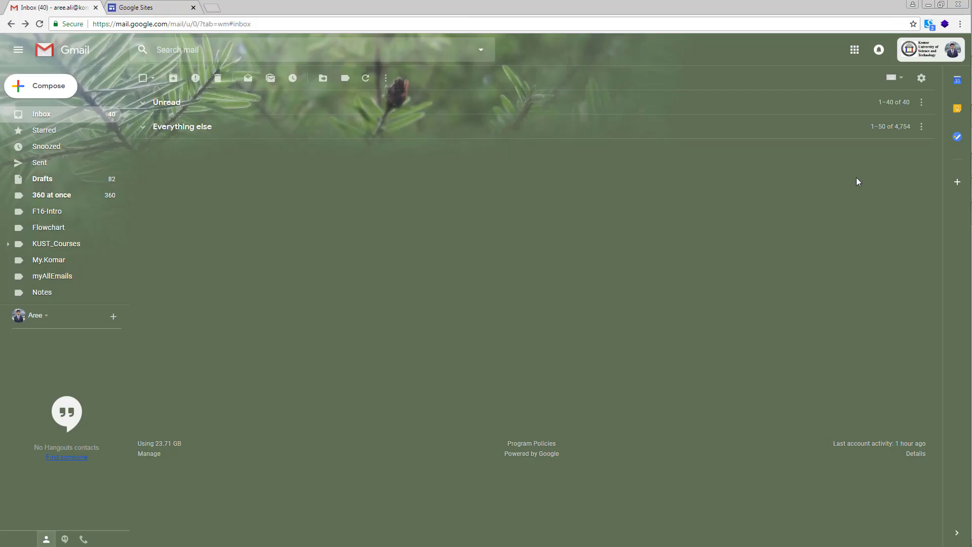
Go from Gmail to Google Sites through the Google apps launcher
{"action": "left_click", "coordinate": [854, 49]}
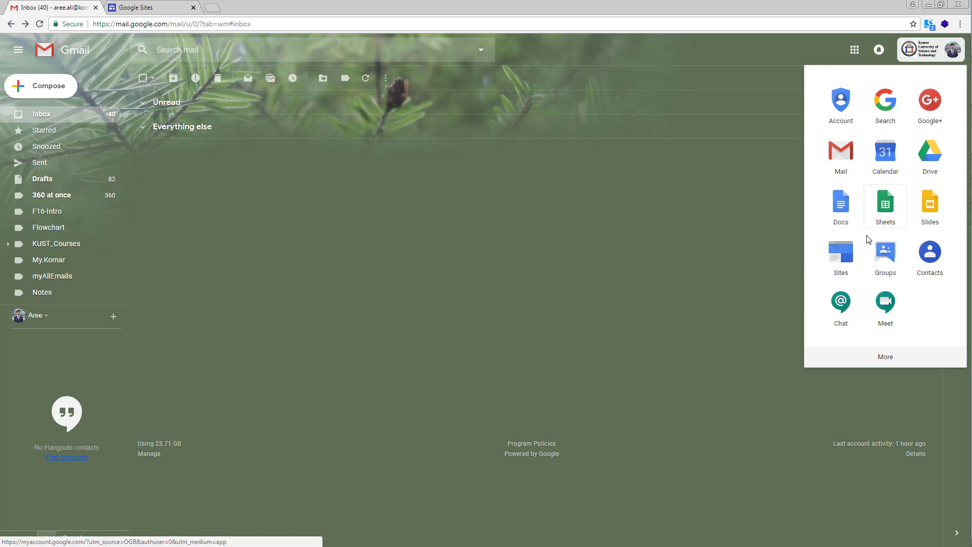
{"action": "left_click", "coordinate": [859, 268]}
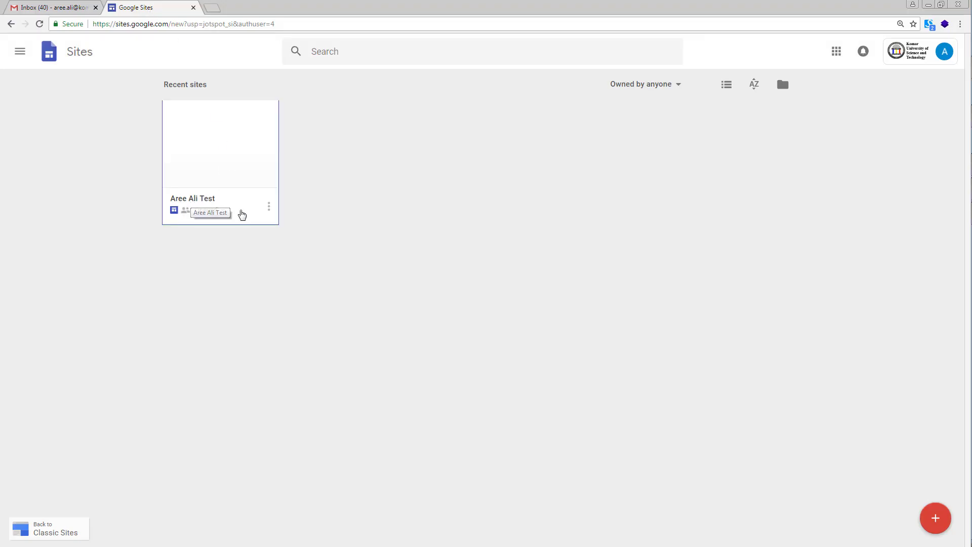
Open the recent site for editing and abandon an attempted profile photo upload
{"action": "left_click", "coordinate": [199, 204]}
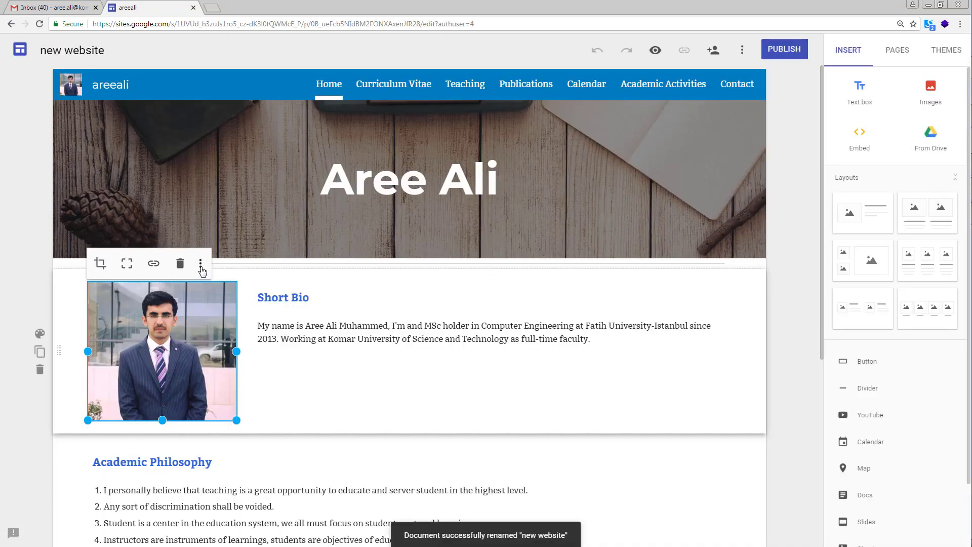
{"action": "left_click", "coordinate": [201, 264]}
{"action": "mouse_move", "coordinate": [234, 264]}
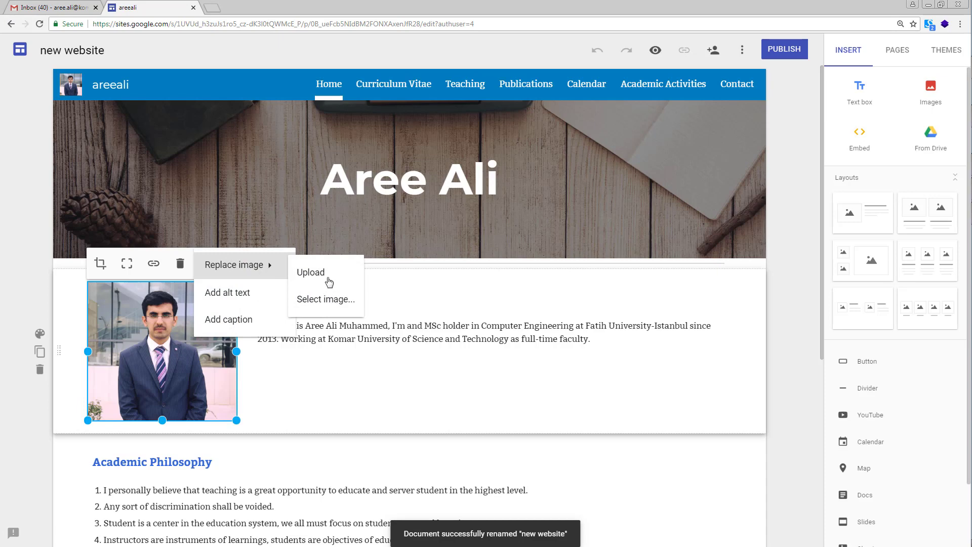
{"action": "left_click", "coordinate": [311, 272]}
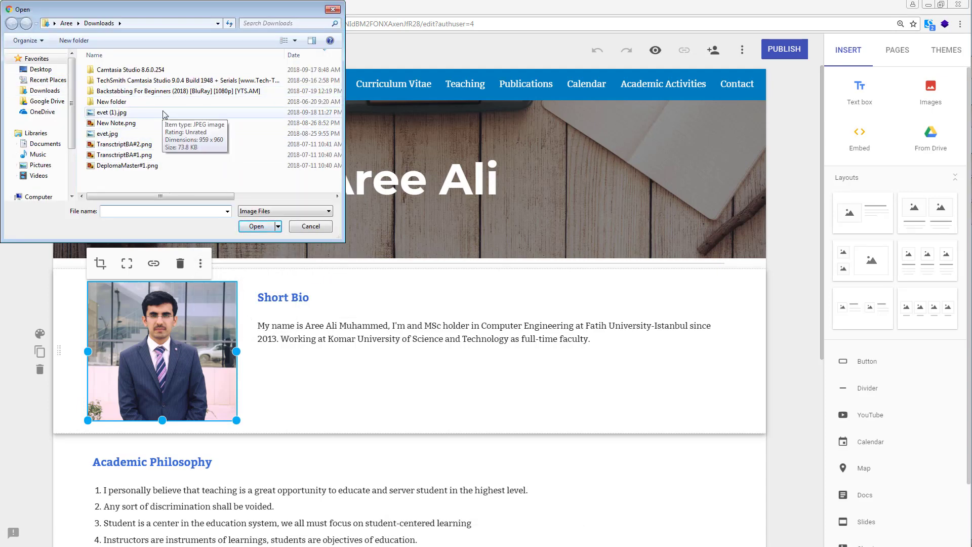
{"action": "left_click", "coordinate": [311, 226]}
{"action": "scroll", "coordinate": [229, 318], "scroll_direction": "down", "scroll_amount": 2}
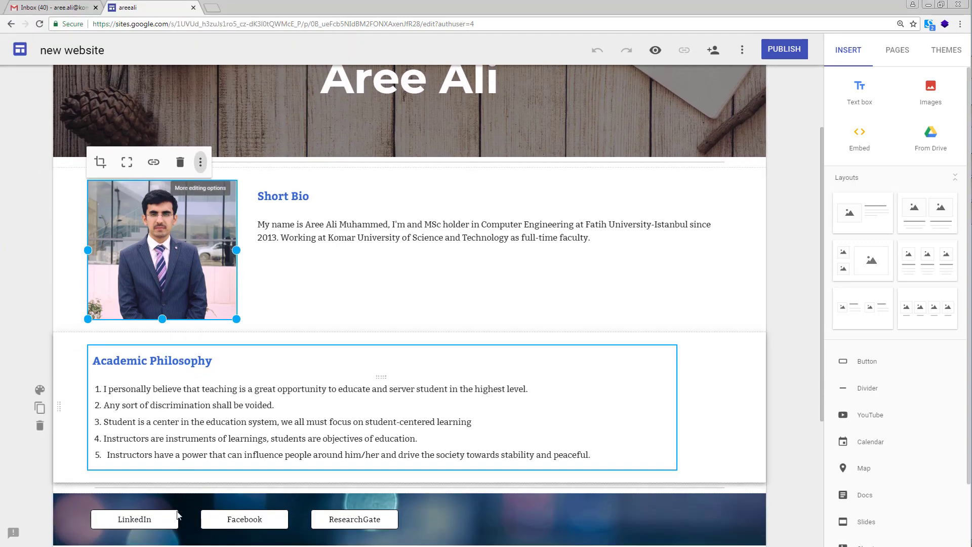
{"action": "scroll", "coordinate": [173, 460], "scroll_direction": "down", "scroll_amount": 2}
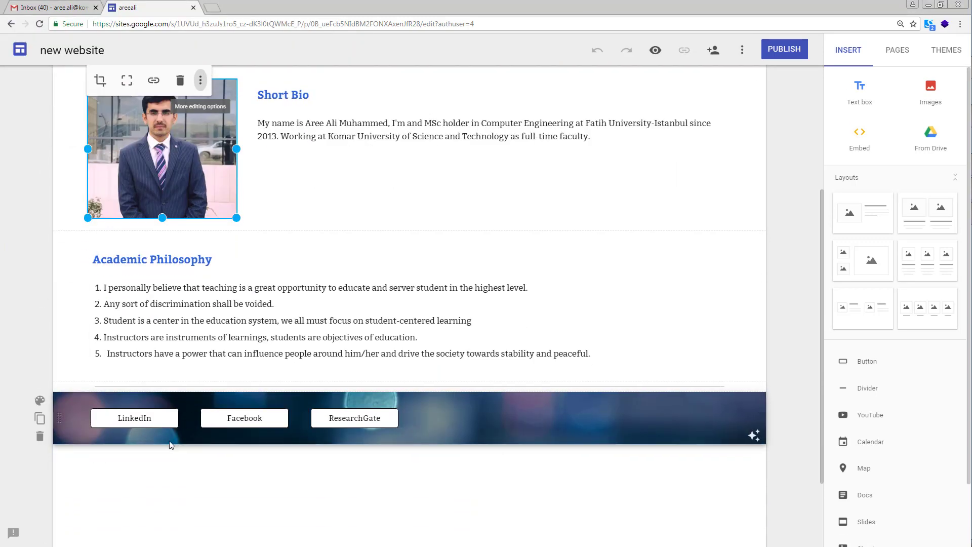
Inspect the LinkedIn and ResearchGate button links, closing both editors unchanged
{"action": "left_click", "coordinate": [143, 420]}
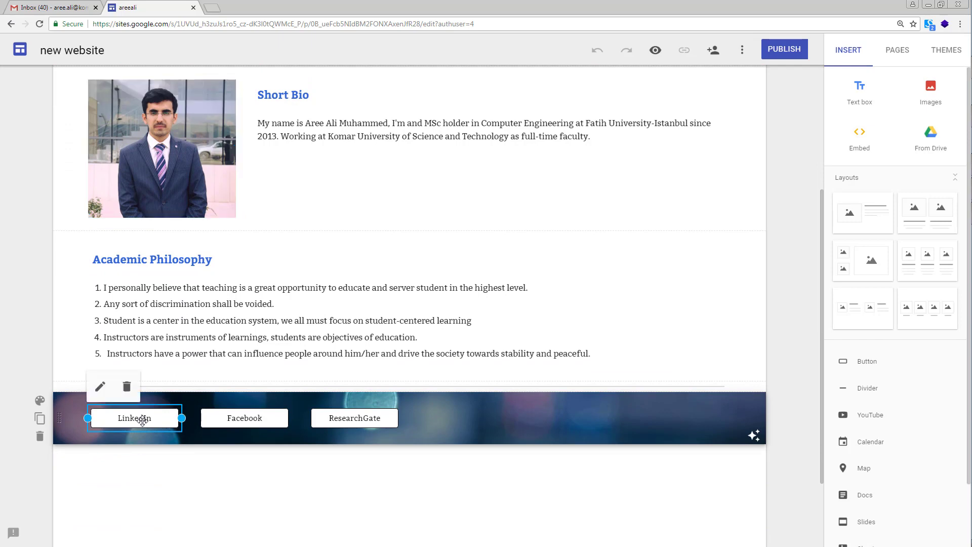
{"action": "left_click", "coordinate": [100, 387]}
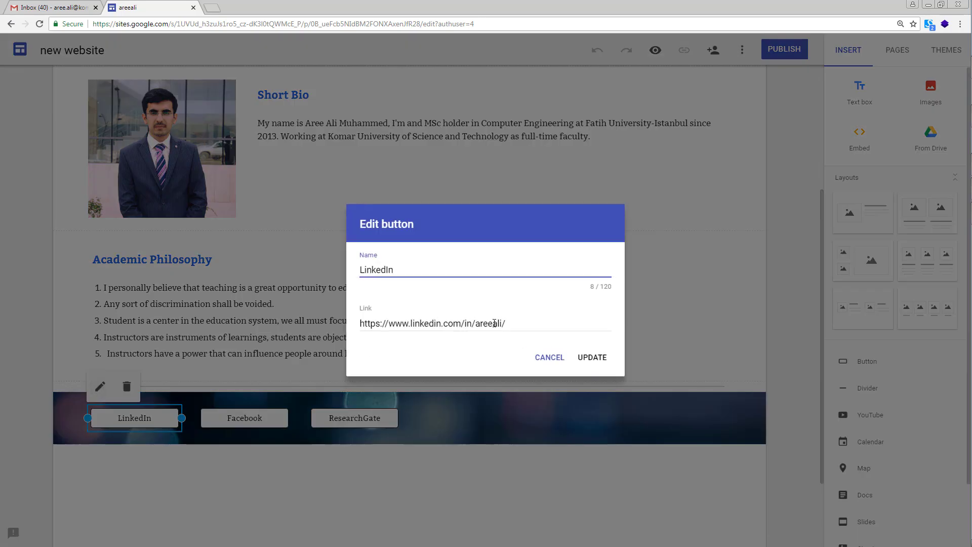
{"action": "left_click_drag", "start_coordinate": [514, 322], "coordinate": [360, 323]}
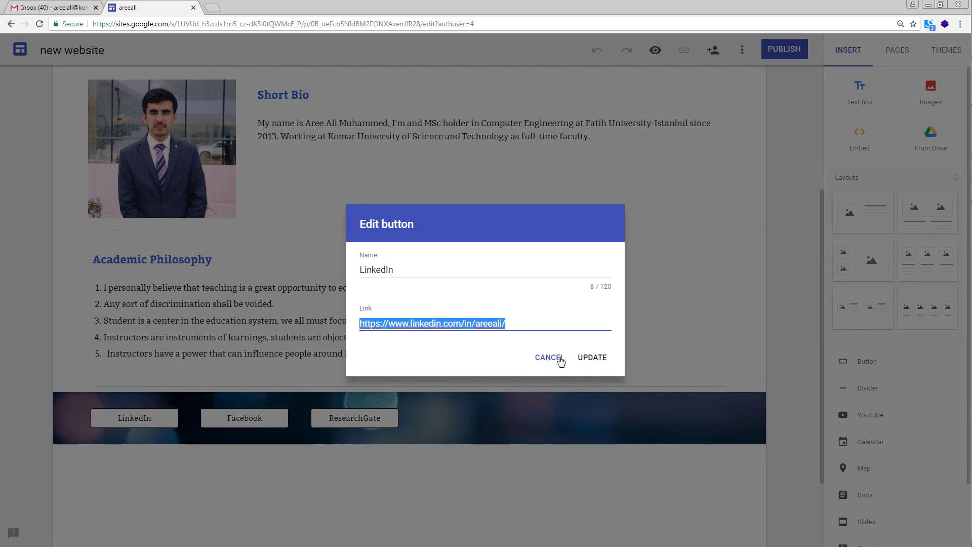
{"action": "left_click", "coordinate": [559, 359]}
{"action": "left_click", "coordinate": [328, 416]}
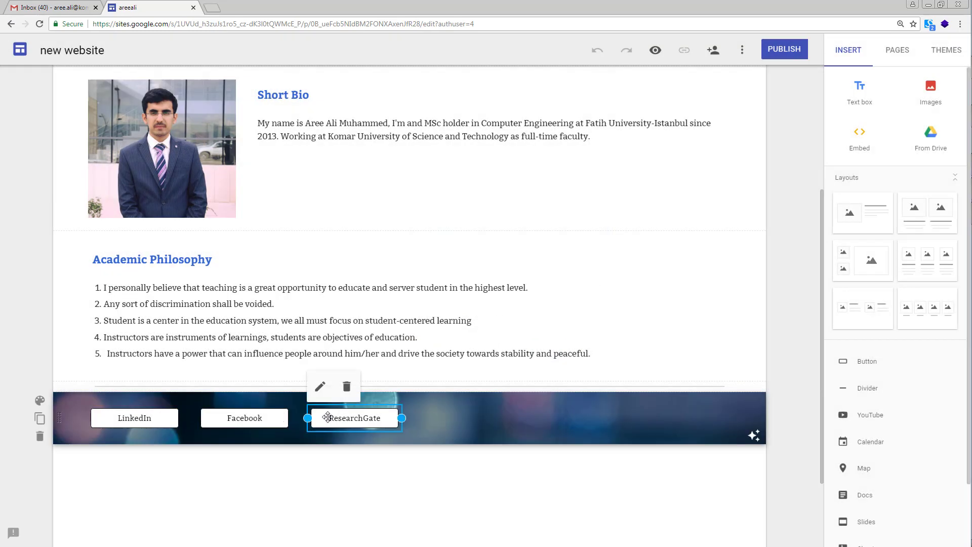
{"action": "left_click", "coordinate": [320, 386]}
{"action": "left_click_drag", "start_coordinate": [548, 324], "coordinate": [343, 336]}
{"action": "left_click", "coordinate": [557, 361]}
Go to the Curriculum Vitae page and view its embedded CV
{"action": "scroll", "coordinate": [463, 342], "scroll_direction": "up", "scroll_amount": 4}
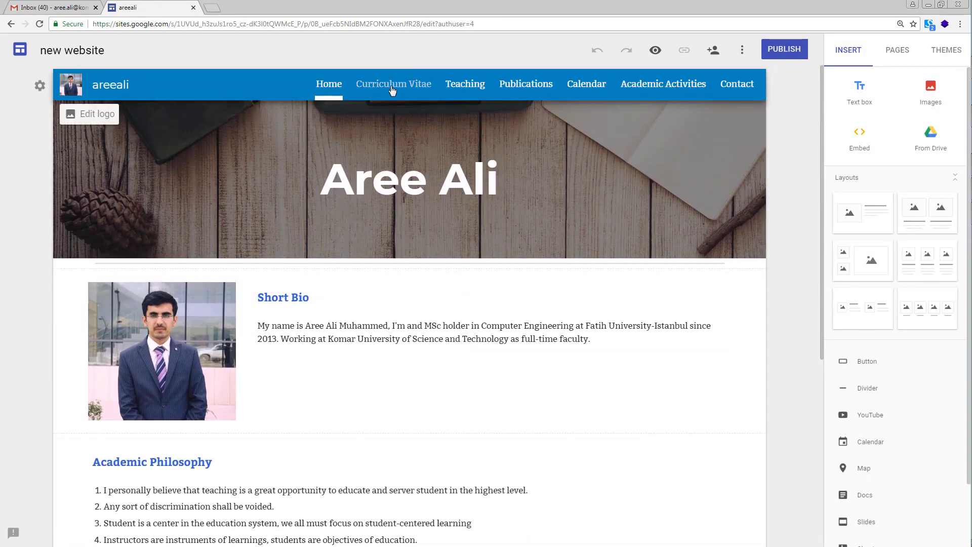
{"action": "mouse_move", "coordinate": [392, 84]}
{"action": "left_click", "coordinate": [392, 90]}
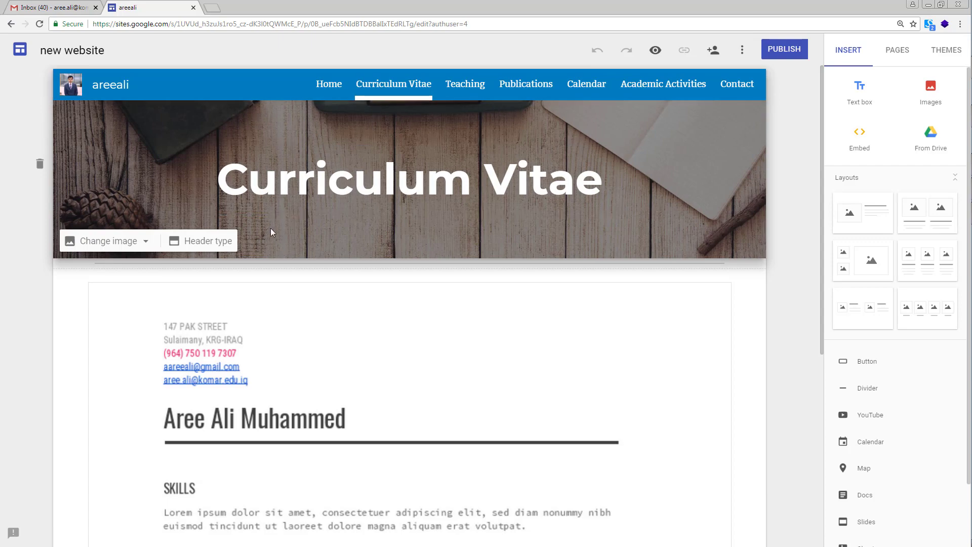
{"action": "scroll", "coordinate": [270, 229], "scroll_direction": "down", "scroll_amount": 3}
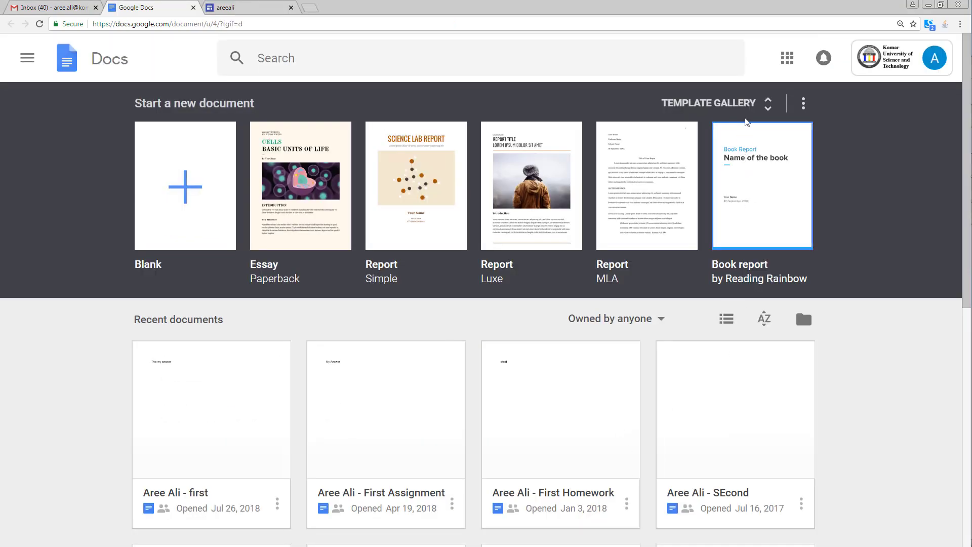
Create a new document from the Modern Writer resume template in the General gallery
{"action": "left_click", "coordinate": [751, 104]}
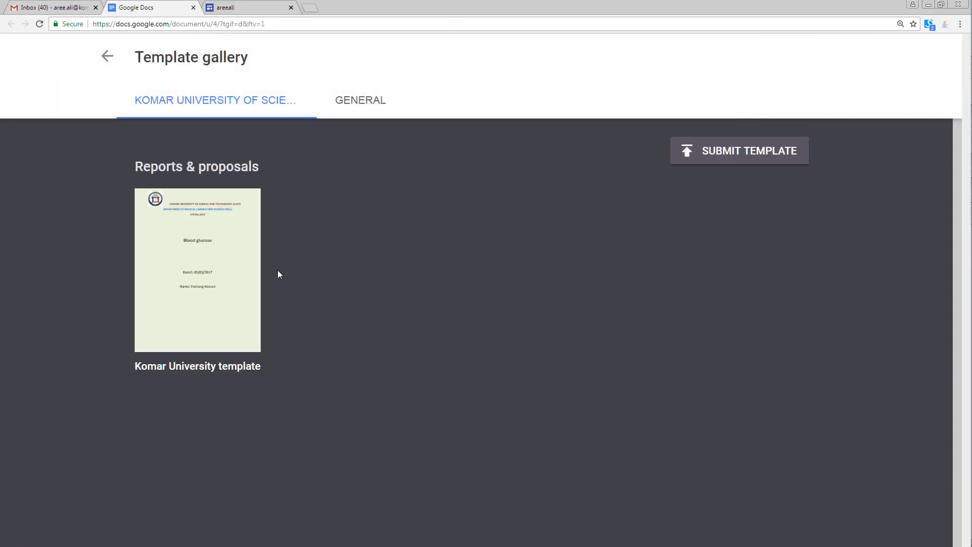
{"action": "left_click", "coordinate": [370, 108]}
{"action": "scroll", "coordinate": [102, 230], "scroll_direction": "down", "scroll_amount": 2}
{"action": "scroll", "coordinate": [103, 236], "scroll_direction": "down", "scroll_amount": 4}
{"action": "scroll", "coordinate": [104, 236], "scroll_direction": "down", "scroll_amount": 1}
{"action": "scroll", "coordinate": [104, 236], "scroll_direction": "down", "scroll_amount": 2}
{"action": "scroll", "coordinate": [104, 235], "scroll_direction": "down", "scroll_amount": 2}
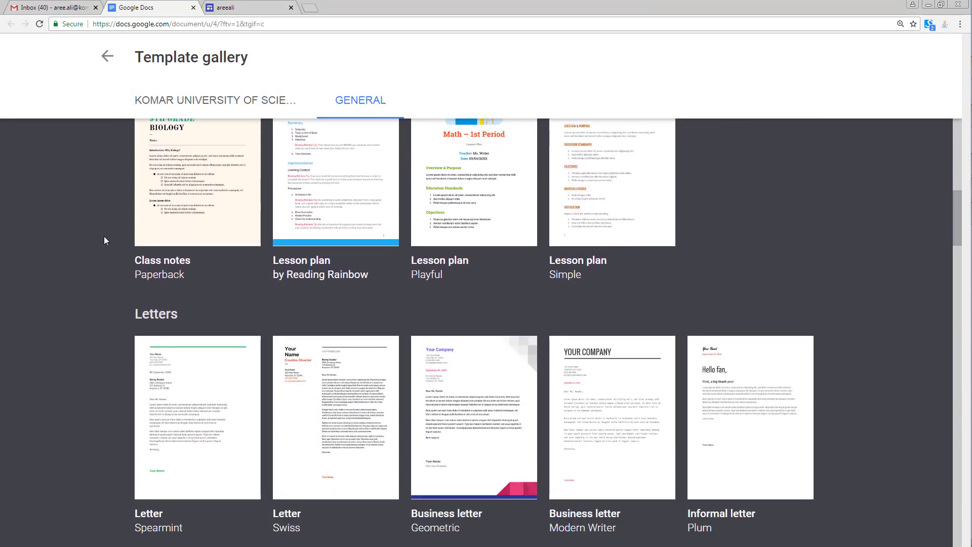
{"action": "scroll", "coordinate": [104, 236], "scroll_direction": "down", "scroll_amount": 1}
{"action": "scroll", "coordinate": [104, 236], "scroll_direction": "down", "scroll_amount": 4}
{"action": "scroll", "coordinate": [105, 236], "scroll_direction": "down", "scroll_amount": 1}
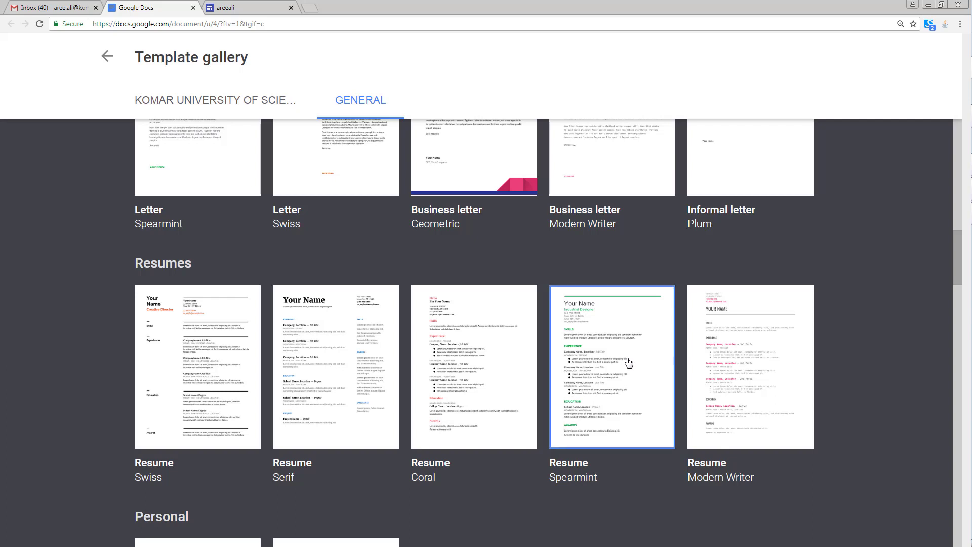
{"action": "left_click", "coordinate": [750, 372]}
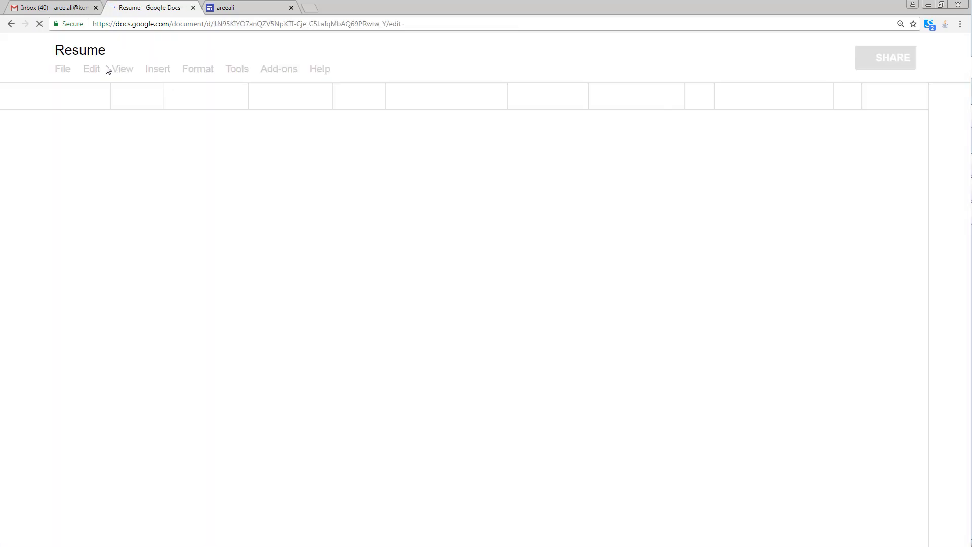
Title the resume 'My New CV' and replace the YOUR NAME heading with 'Aree Ali'
{"action": "left_click", "coordinate": [75, 49]}
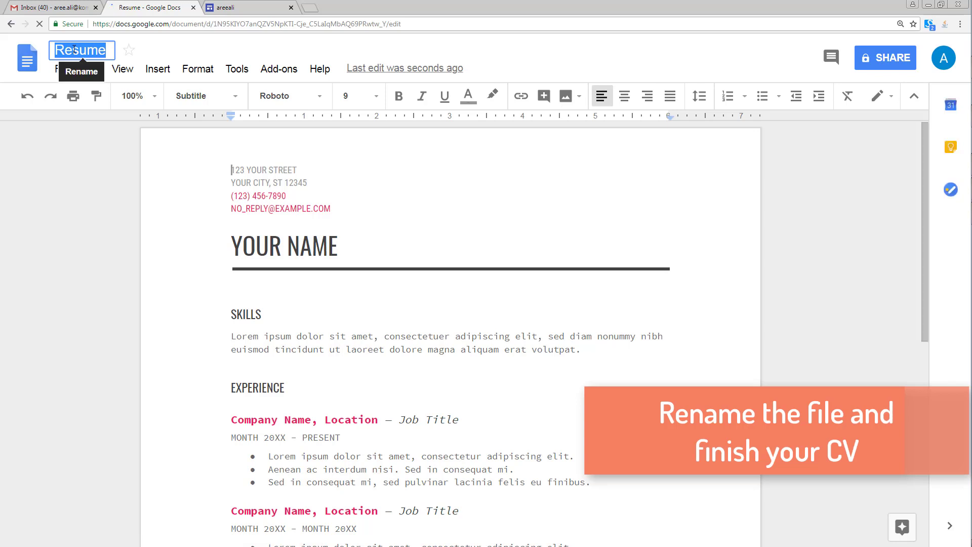
{"action": "type", "text": "My New CV"}
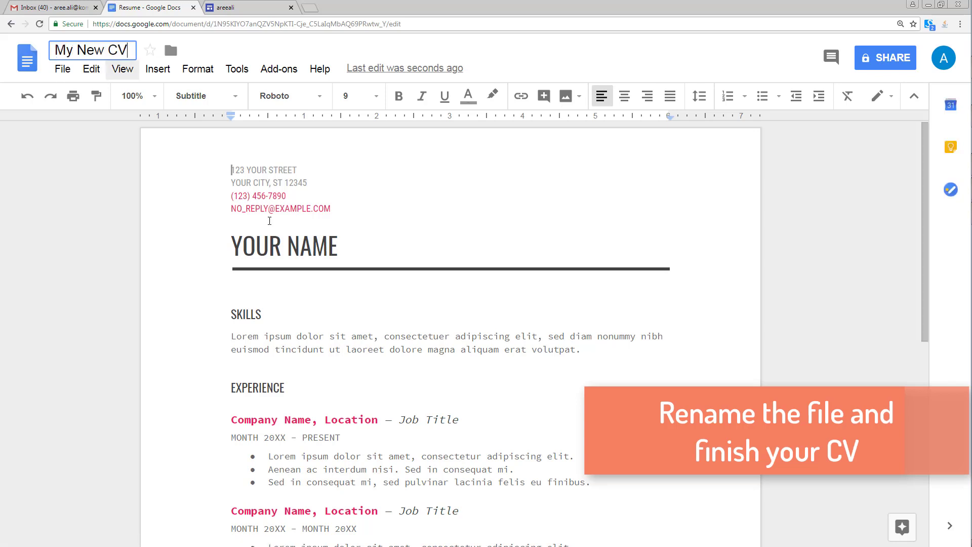
{"action": "left_click", "coordinate": [282, 253]}
{"action": "left_click_drag", "start_coordinate": [239, 246], "coordinate": [341, 244]}
{"action": "type", "text": "Ar"}
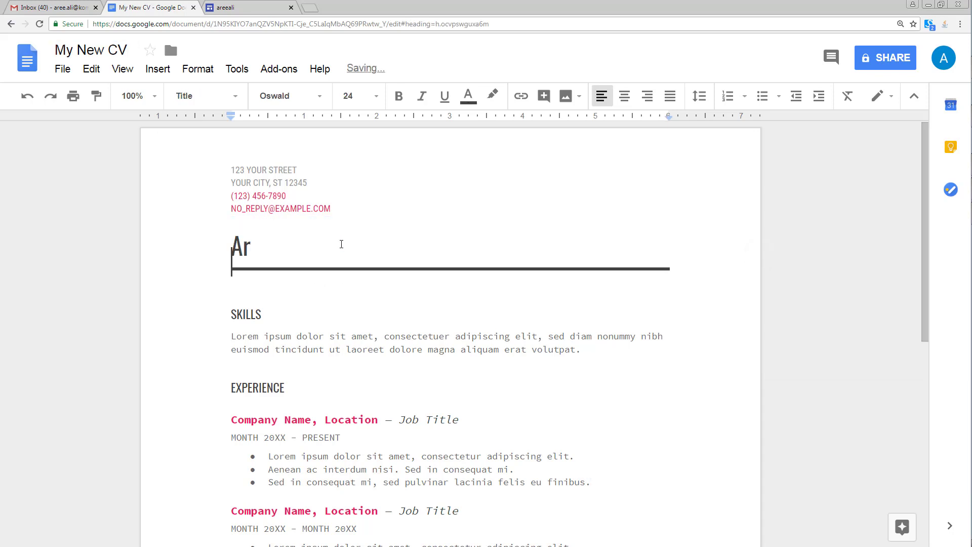
{"action": "type", "text": "ee Ali"}
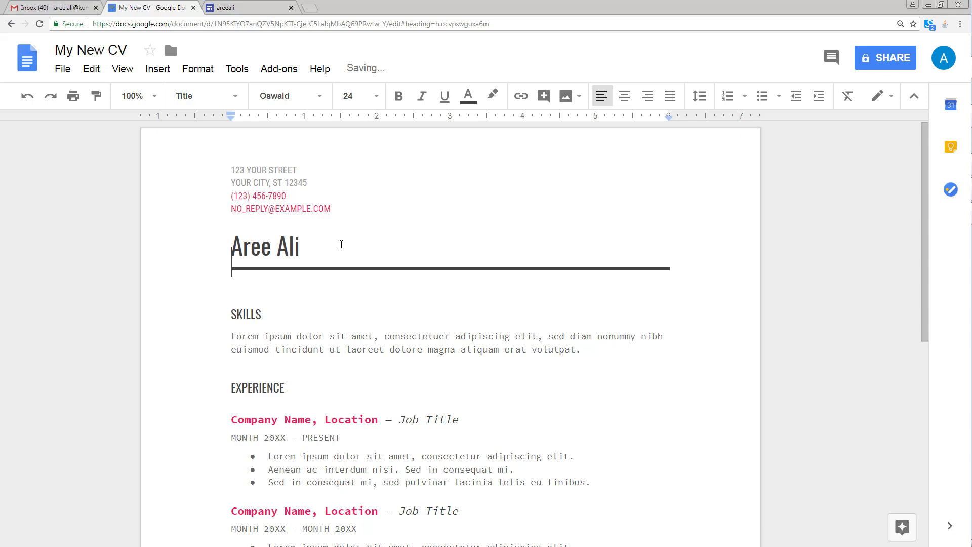
Set My New CV's link sharing to On – Public on the web, Can view, and save
{"action": "left_click", "coordinate": [405, 341]}
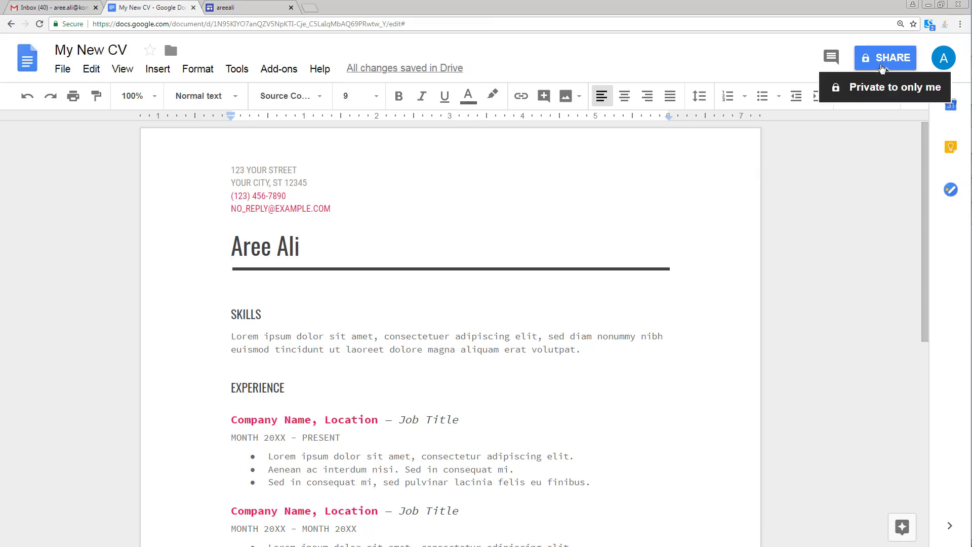
{"action": "left_click", "coordinate": [881, 67]}
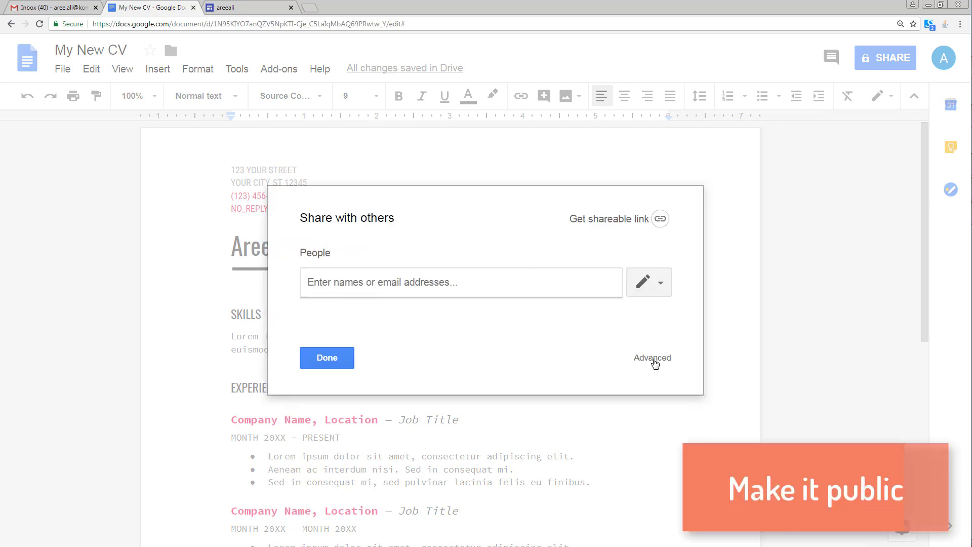
{"action": "left_click", "coordinate": [654, 359]}
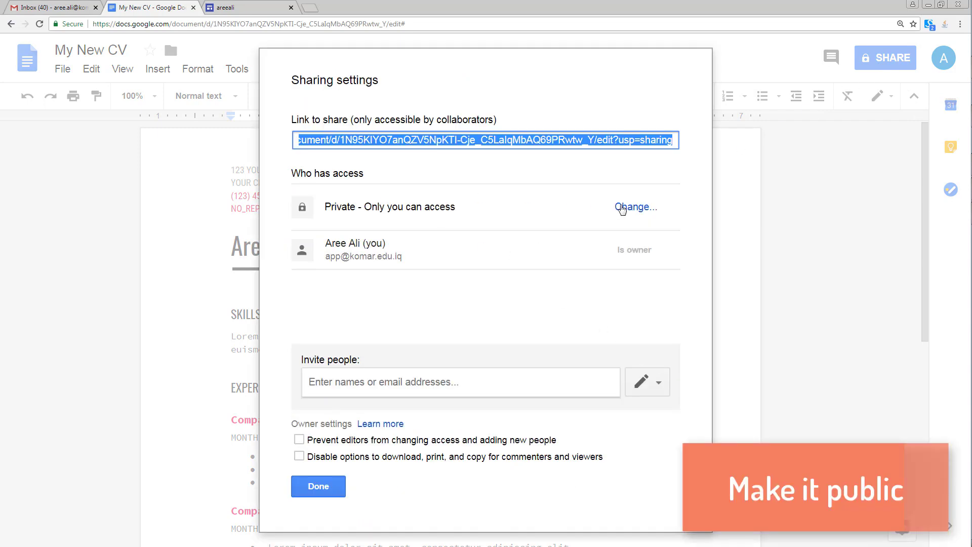
{"action": "left_click", "coordinate": [625, 208]}
{"action": "left_click", "coordinate": [320, 173]}
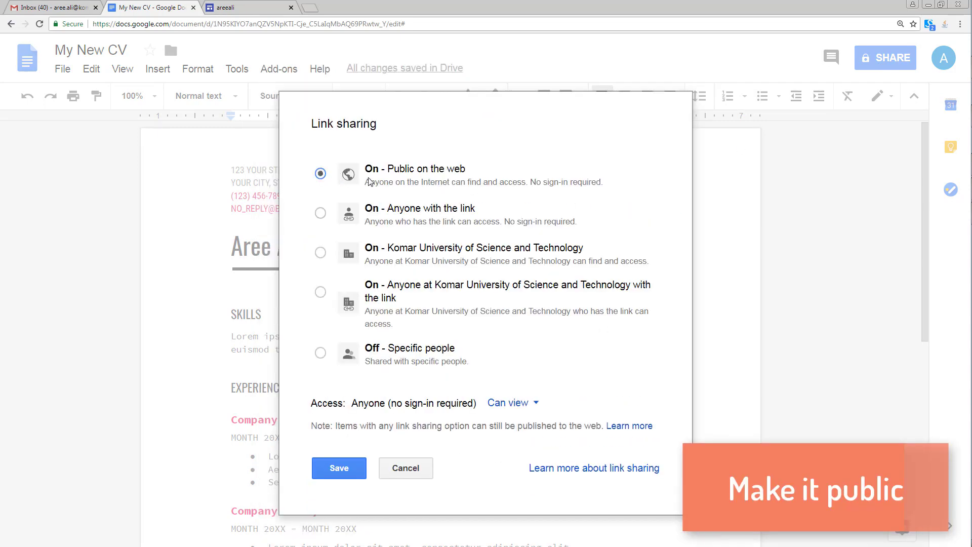
{"action": "left_click", "coordinate": [521, 403]}
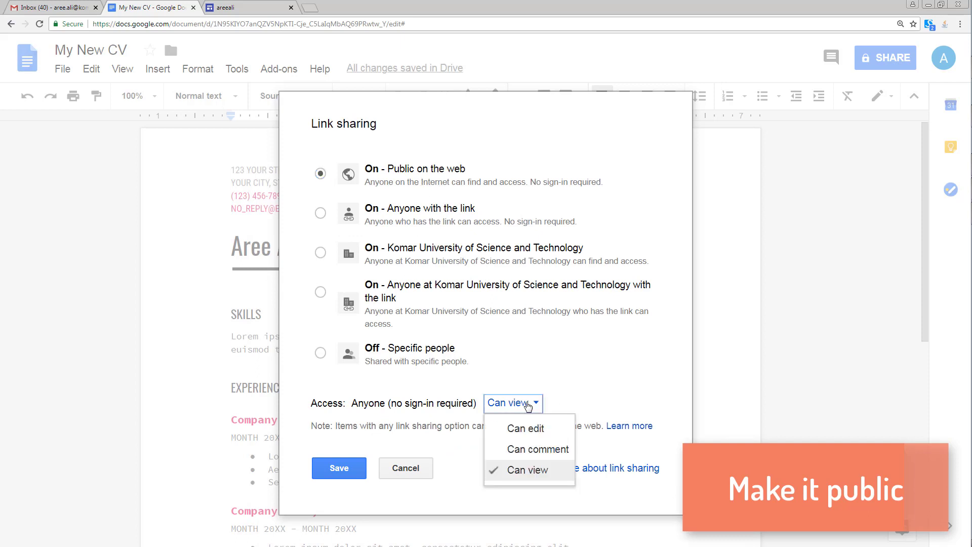
{"action": "left_click", "coordinate": [509, 473]}
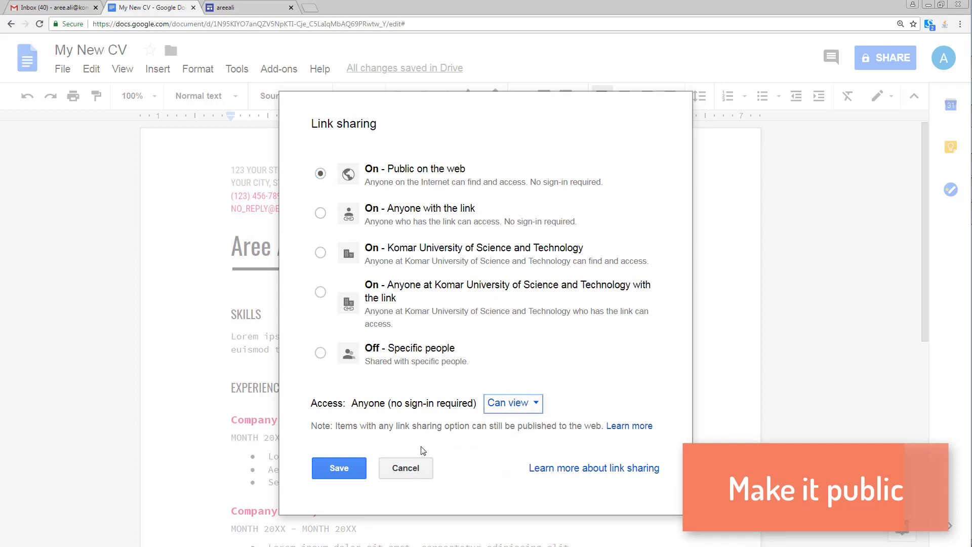
{"action": "left_click", "coordinate": [353, 471]}
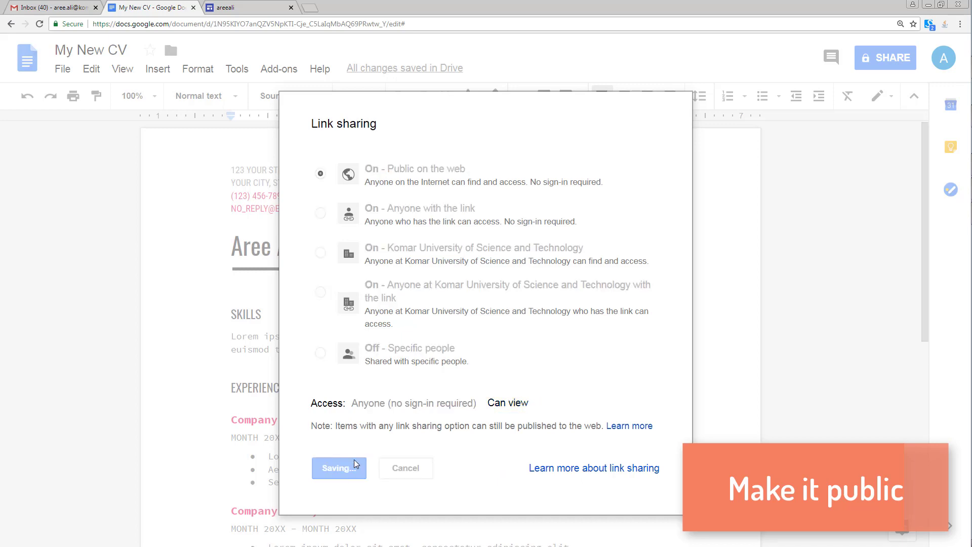
{"action": "left_click", "coordinate": [339, 476]}
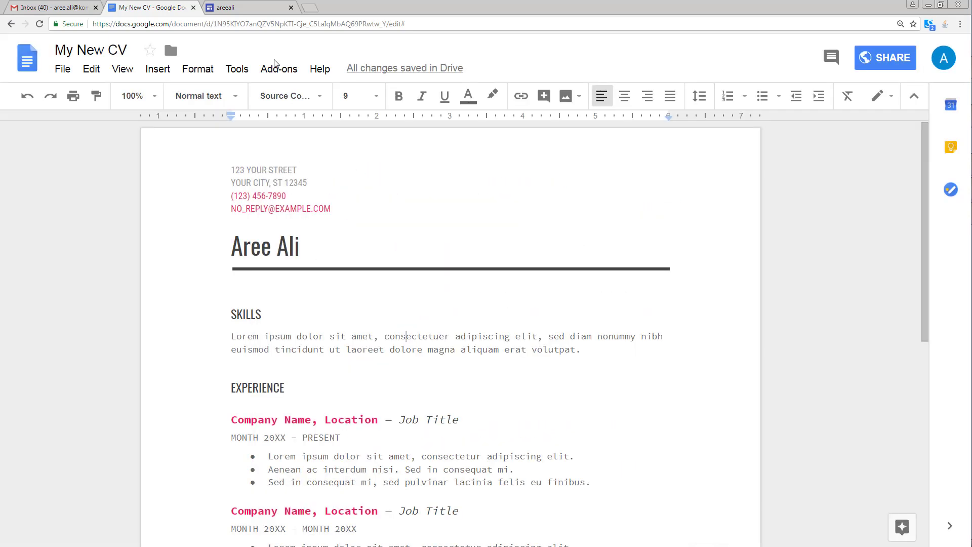
Delete the old embedded CV section from the Curriculum Vitae page
{"action": "left_click", "coordinate": [222, 9]}
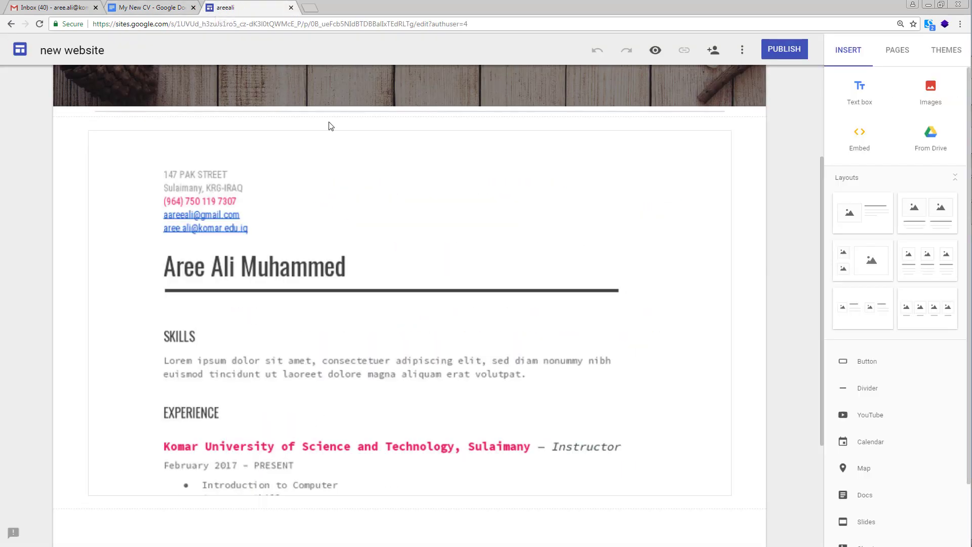
{"action": "left_click", "coordinate": [277, 393]}
{"action": "left_click", "coordinate": [39, 330]}
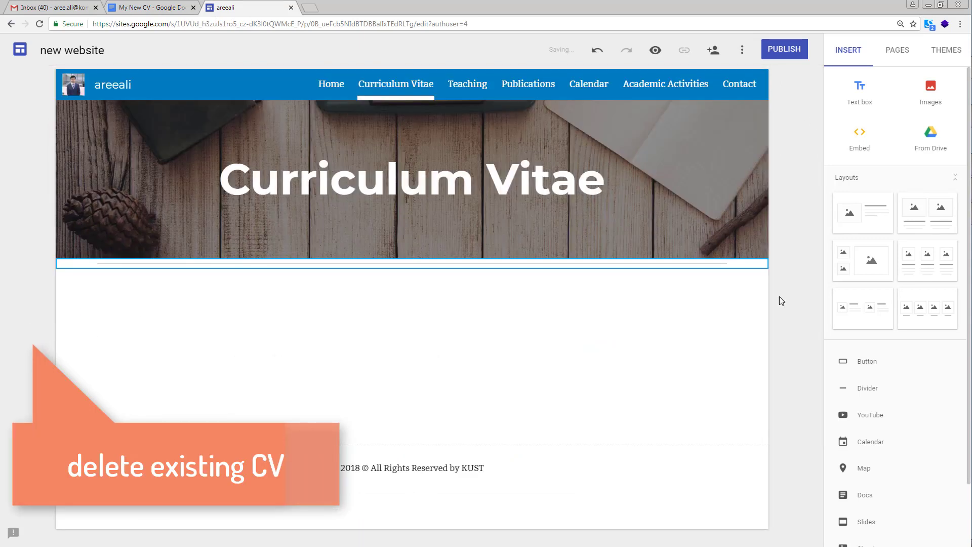
Embed My New CV, drag its frame taller, and preview the site
{"action": "left_click", "coordinate": [866, 497]}
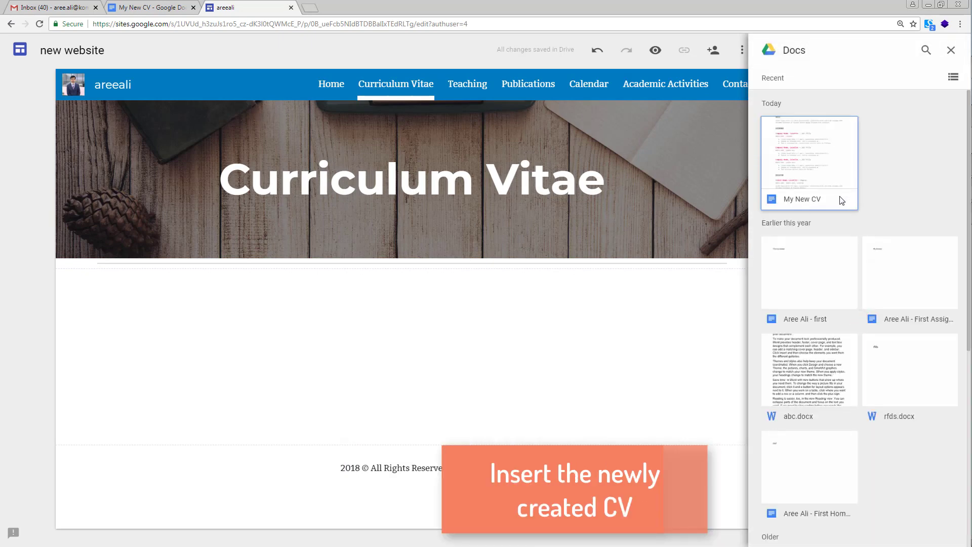
{"action": "left_click", "coordinate": [820, 163]}
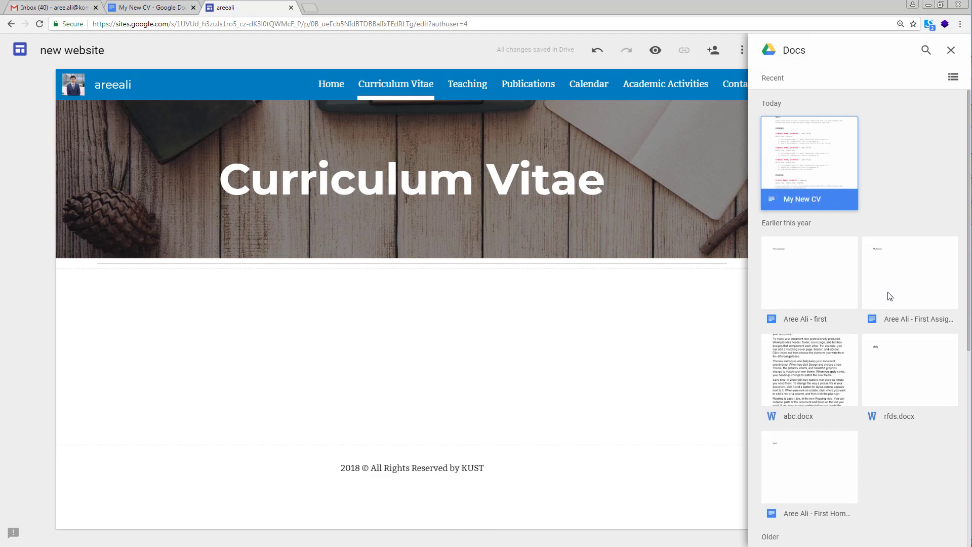
{"action": "left_click", "coordinate": [943, 533]}
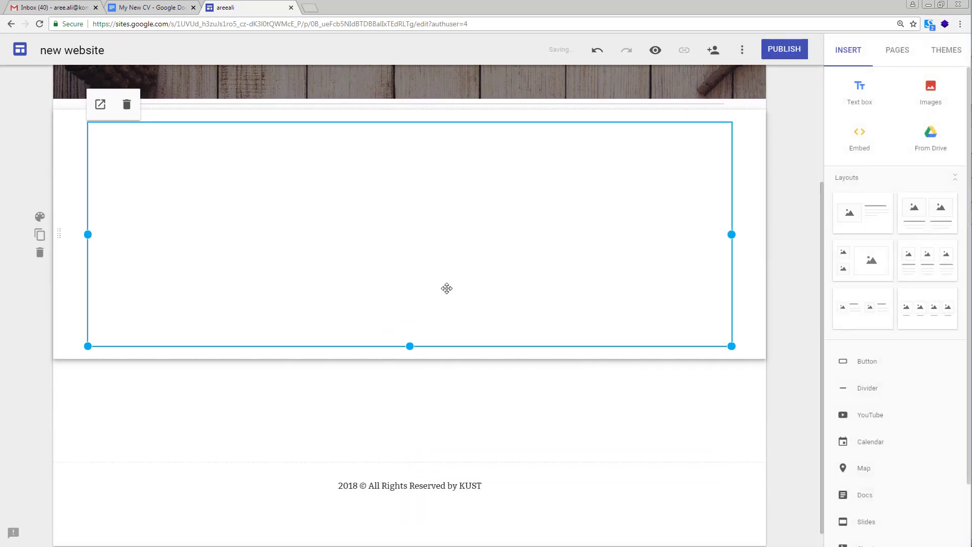
{"action": "left_click_drag", "start_coordinate": [410, 346], "coordinate": [418, 458]}
{"action": "key", "text": "ctrl+shift+p"}
Duplicate the Fall 2018 course list and move the copy under Spring 2019
{"action": "left_click", "coordinate": [887, 506]}
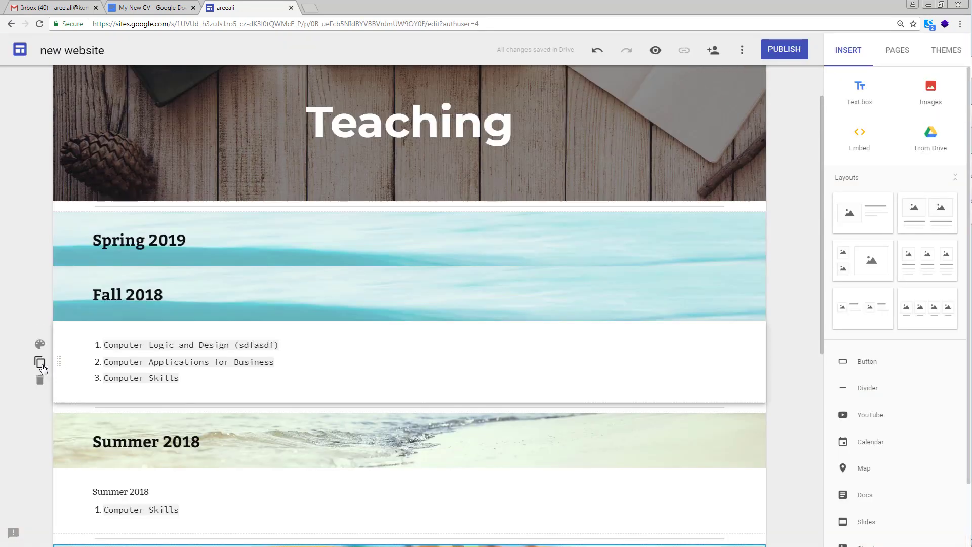
{"action": "left_click", "coordinate": [39, 362]}
{"action": "scroll", "coordinate": [103, 253], "scroll_direction": "down", "scroll_amount": 5}
{"action": "scroll", "coordinate": [122, 263], "scroll_direction": "up", "scroll_amount": 1}
{"action": "scroll", "coordinate": [122, 264], "scroll_direction": "up", "scroll_amount": 2}
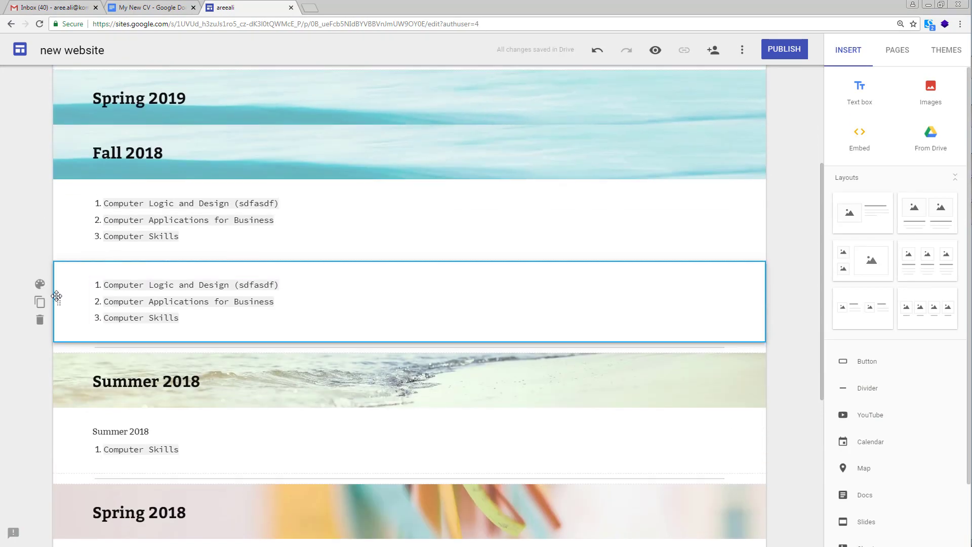
{"action": "left_click_drag", "start_coordinate": [59, 297], "coordinate": [66, 120]}
{"action": "scroll", "coordinate": [527, 151], "scroll_direction": "up", "scroll_amount": 5}
Open the Calendar page's embedded calendar in Google Calendar and mark a Sunday 8–11am slot
{"action": "left_click", "coordinate": [527, 91]}
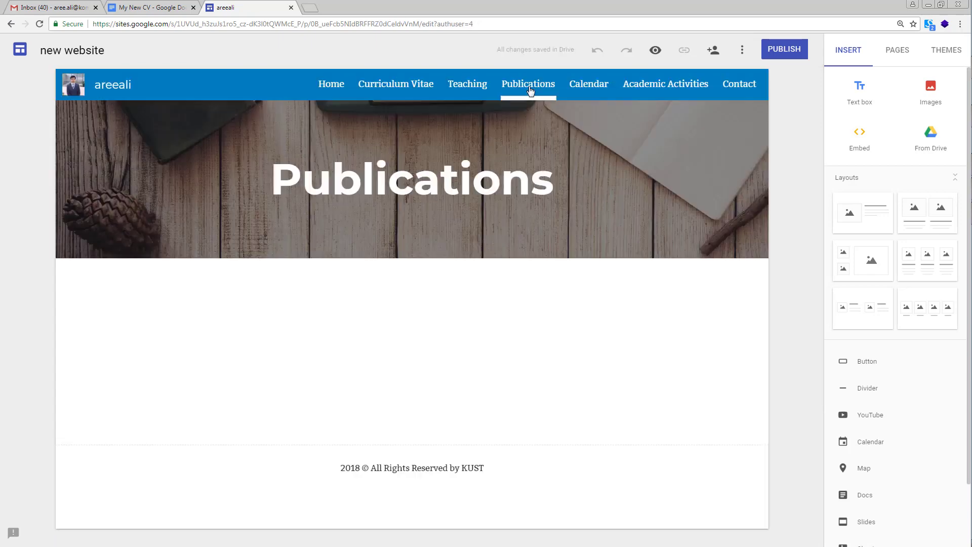
{"action": "left_click", "coordinate": [591, 85]}
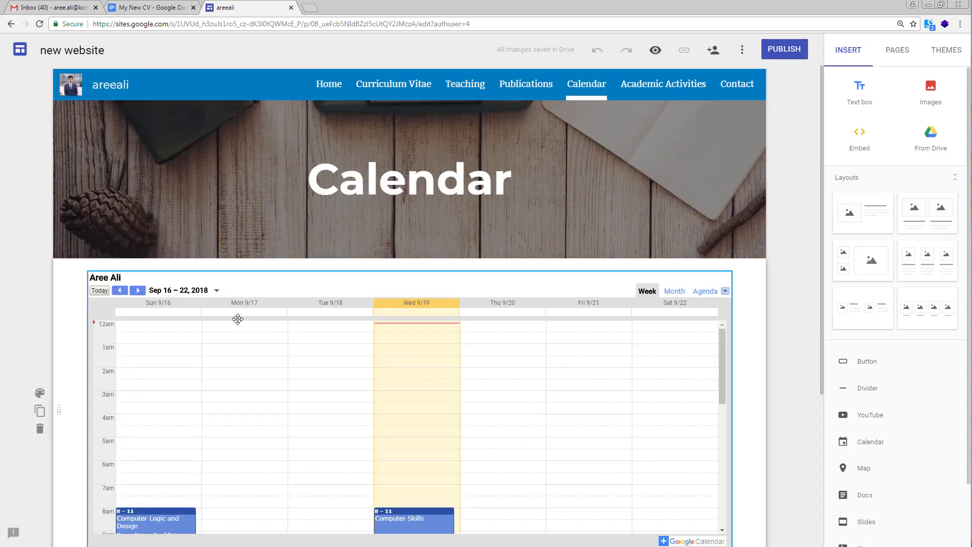
{"action": "scroll", "coordinate": [202, 324], "scroll_direction": "down", "scroll_amount": 1}
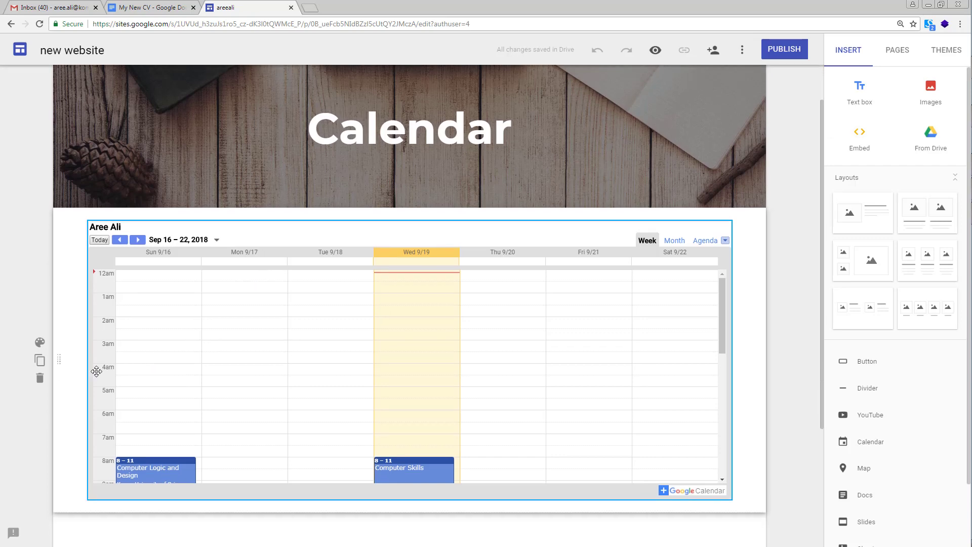
{"action": "scroll", "coordinate": [355, 283], "scroll_direction": "down", "scroll_amount": 1}
{"action": "left_click", "coordinate": [707, 189]}
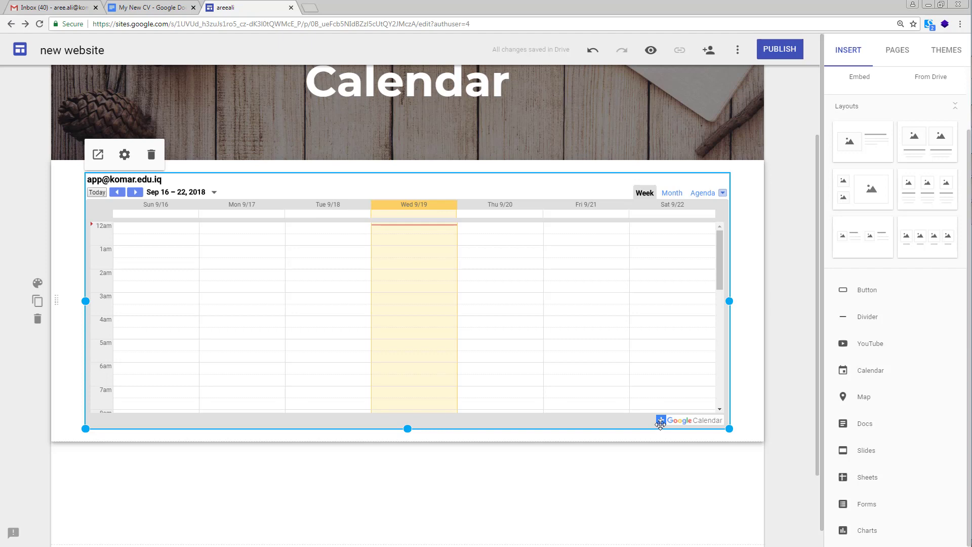
{"action": "left_click", "coordinate": [98, 154]}
{"action": "left_click_drag", "start_coordinate": [213, 319], "coordinate": [213, 384]}
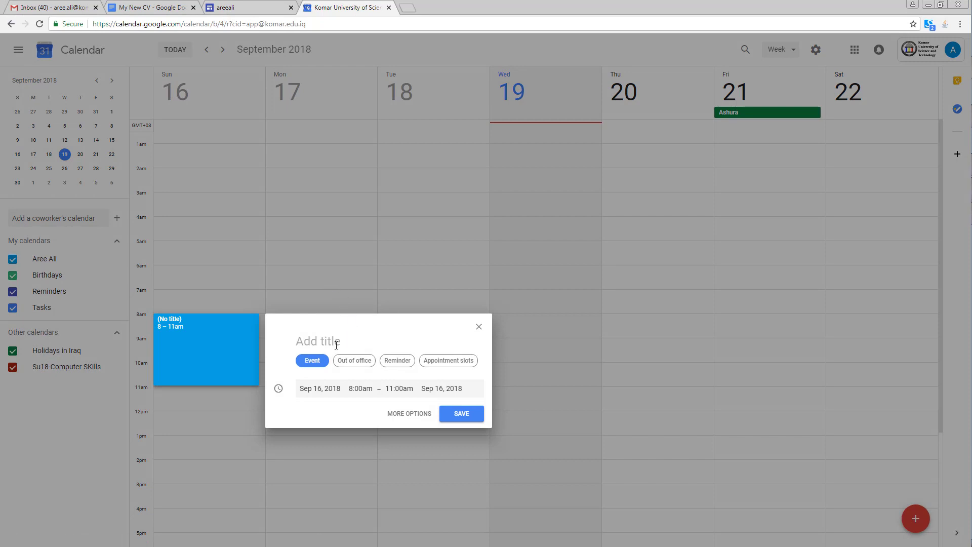
Name the event 'Computer Logic Design', repeat it weekly on Sunday, and save
{"action": "type", "text": "Computer Logic Design"}
{"action": "left_click", "coordinate": [407, 413]}
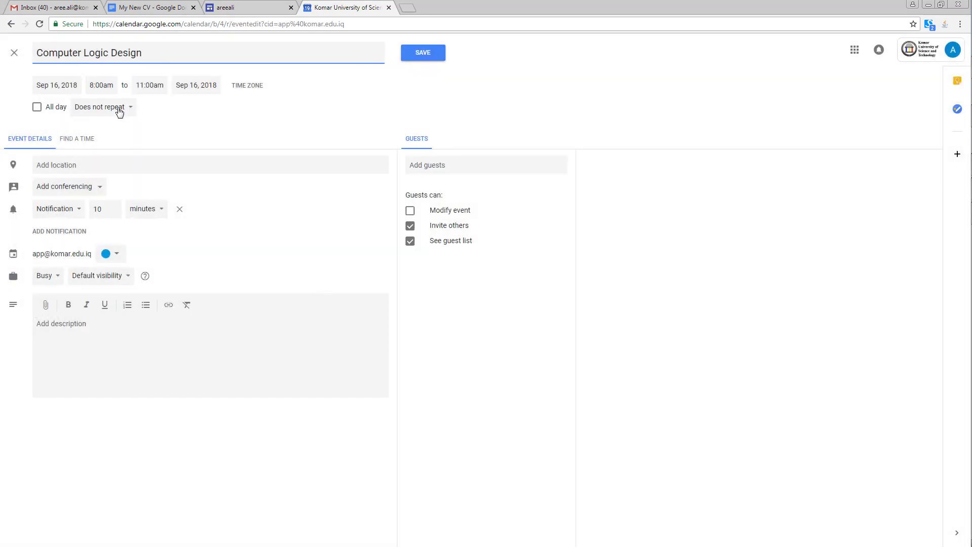
{"action": "left_click", "coordinate": [120, 110]}
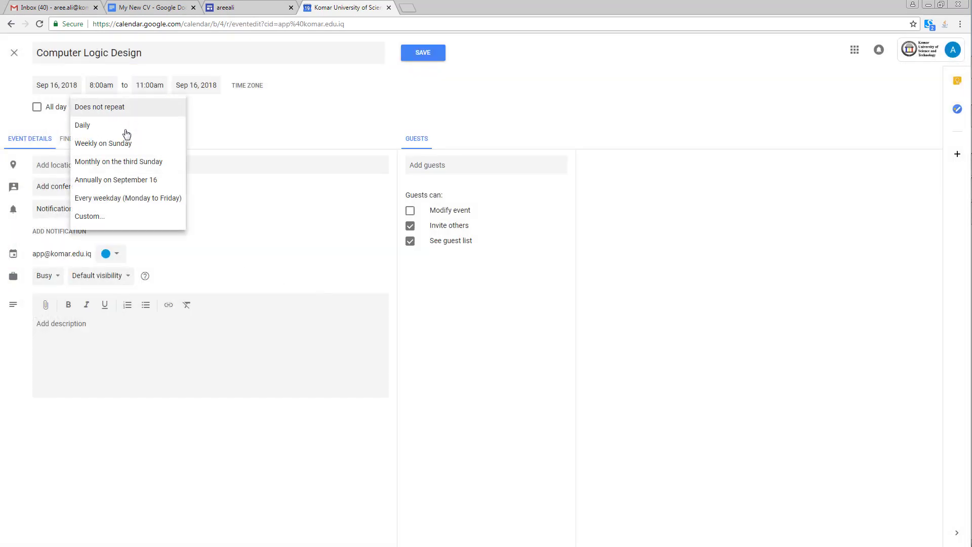
{"action": "left_click", "coordinate": [97, 147]}
{"action": "type", "text": "B/B17-18"}
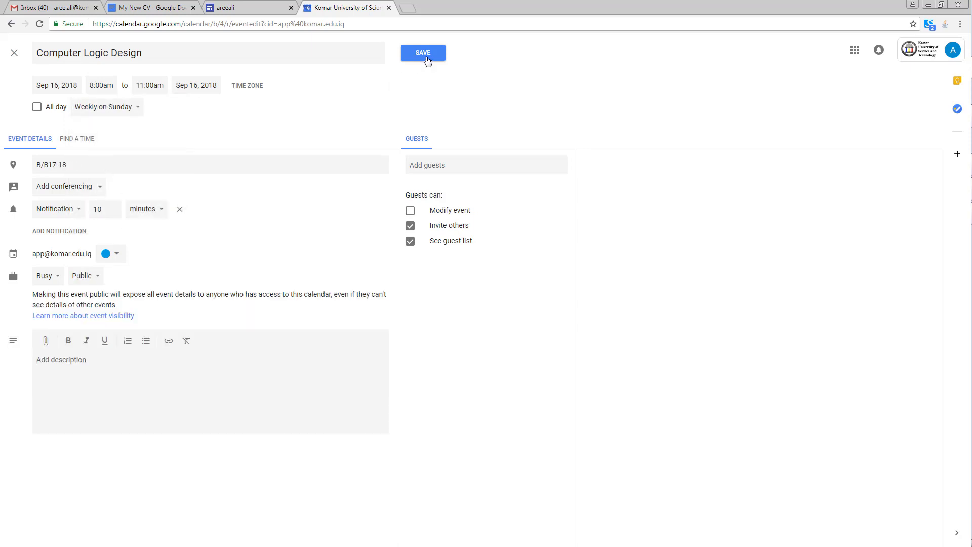
{"action": "left_click", "coordinate": [427, 59]}
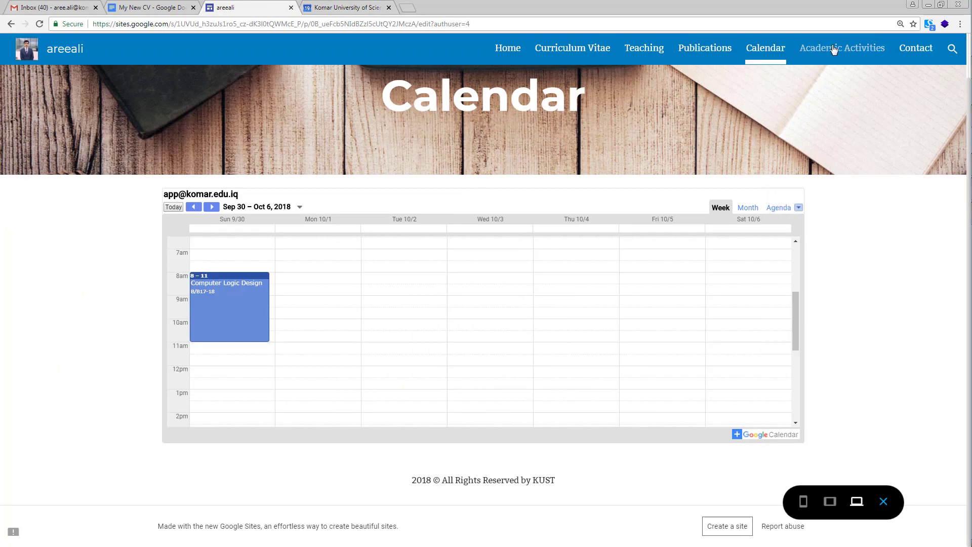
On the Academic Activities page, add a second 'LaTex' item linked to the pasted workshop web address
{"action": "left_click", "coordinate": [832, 47]}
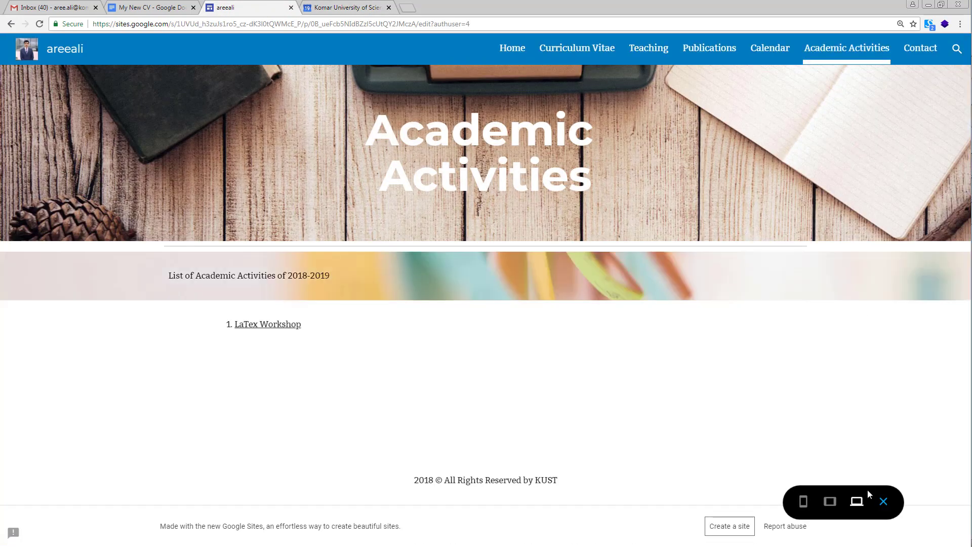
{"action": "left_click", "coordinate": [876, 503]}
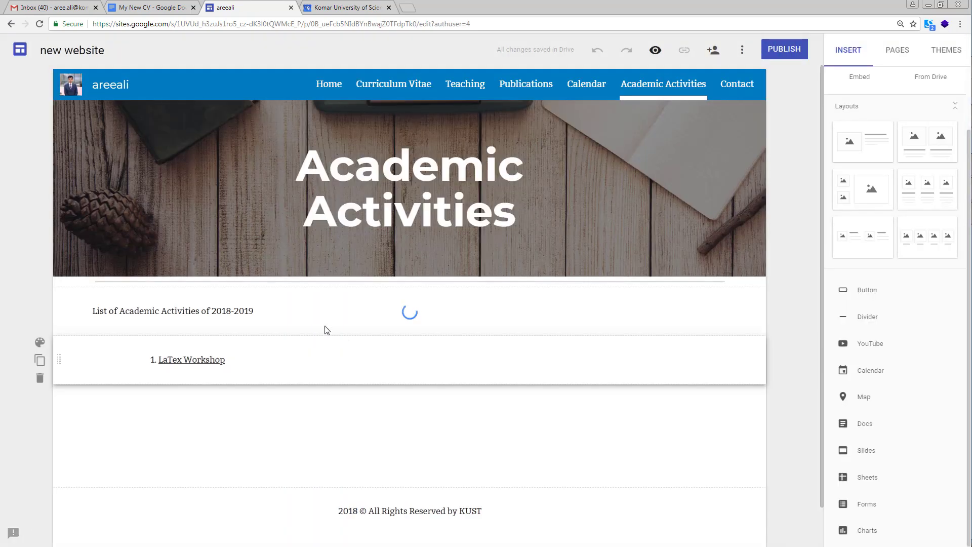
{"action": "left_click", "coordinate": [211, 361]}
{"action": "left_click", "coordinate": [243, 359]}
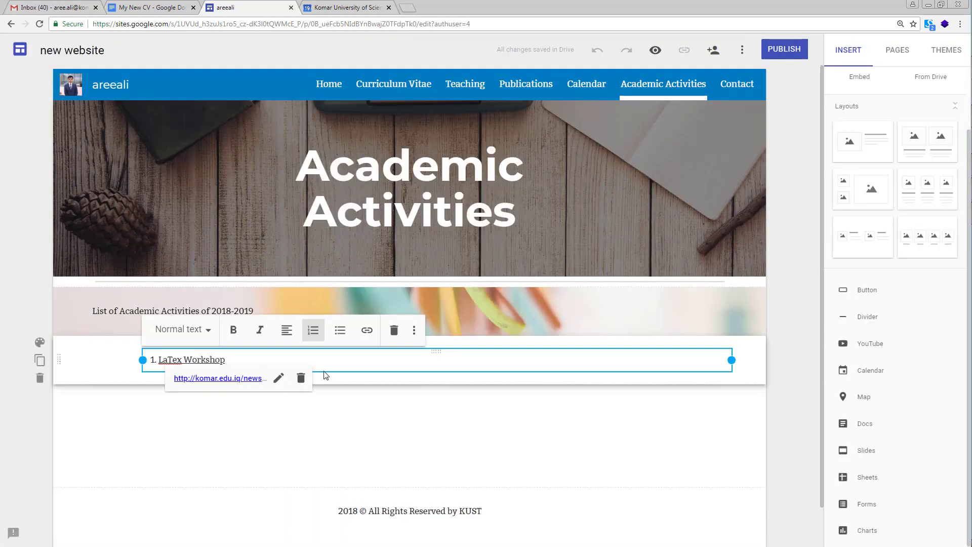
{"action": "key", "text": "Return"}
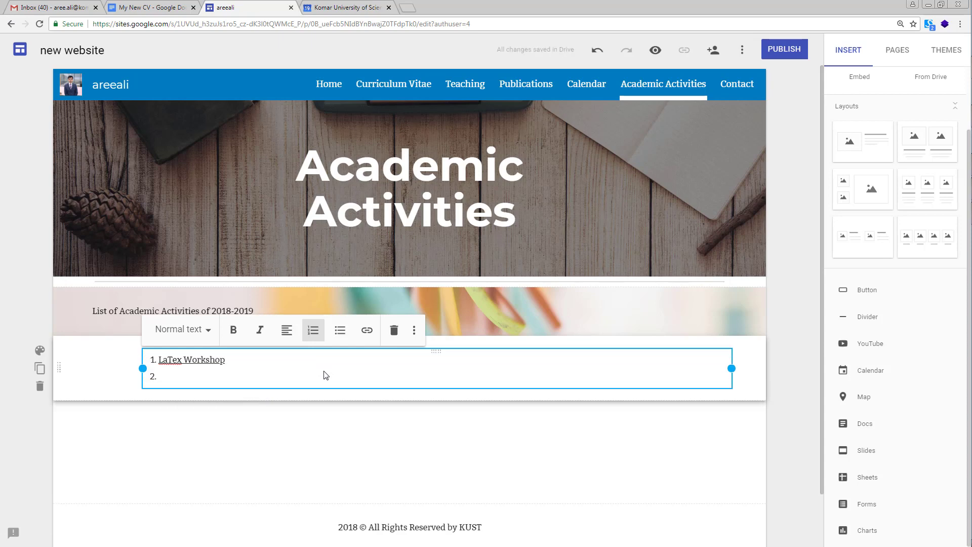
{"action": "type", "text": "LaTex Workshop"}
{"action": "type", "text": "http://komar.edu.iq/news/komar-university-held-workshop-latex"}
{"action": "key", "text": "ctrl+z"}
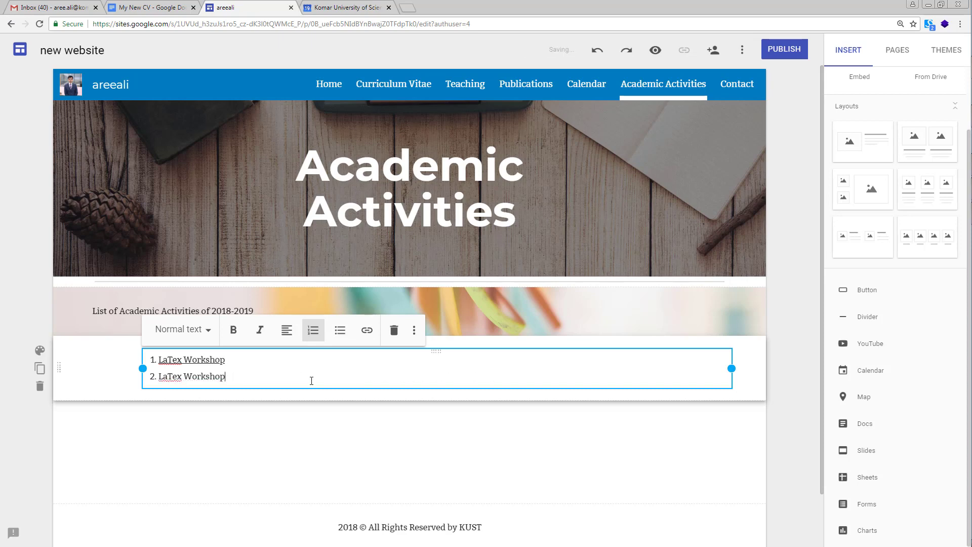
{"action": "key", "text": "ctrl+v"}
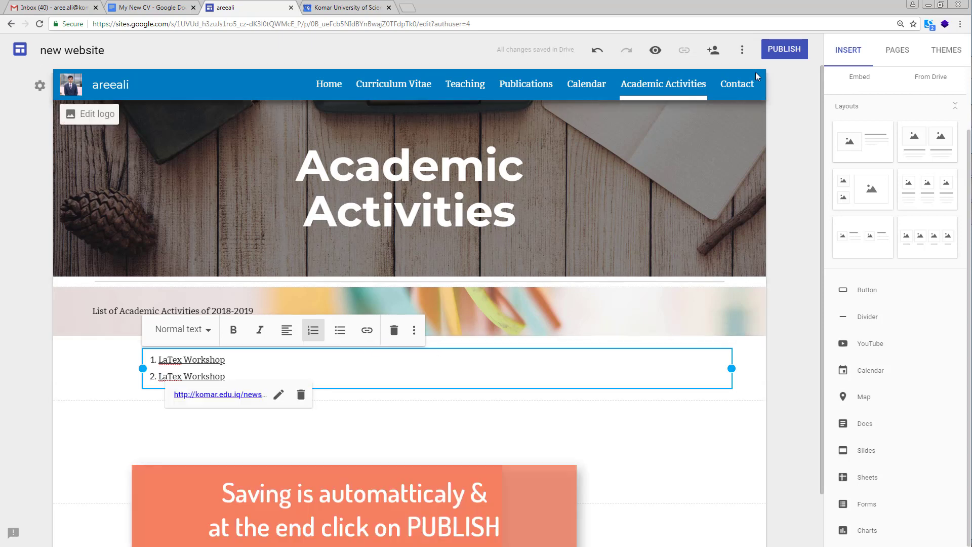
{"action": "left_click", "coordinate": [747, 88]}
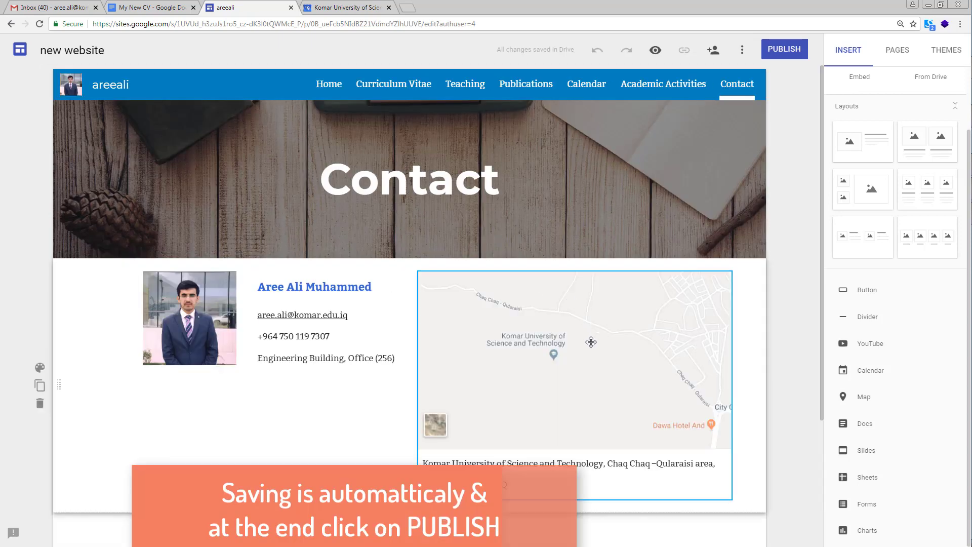
{"action": "left_click", "coordinate": [277, 287]}
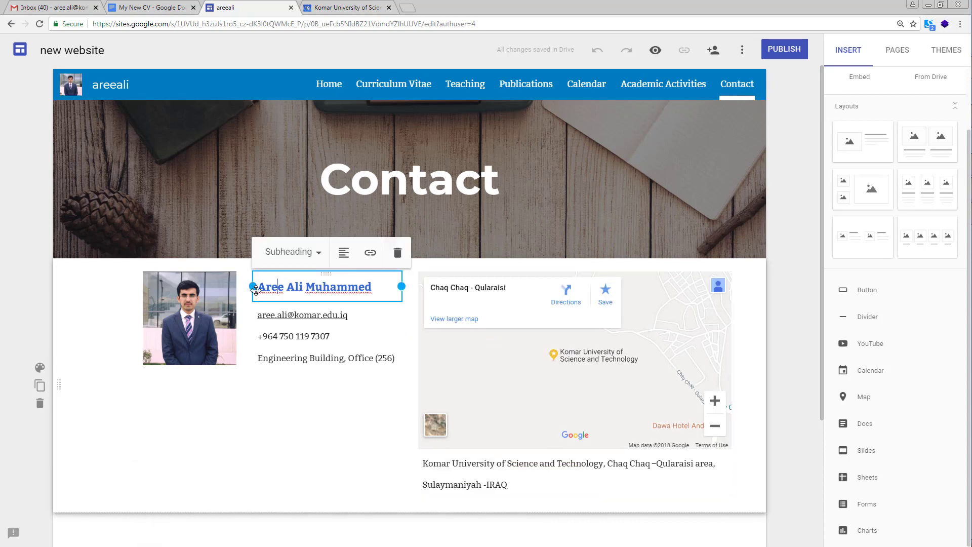
{"action": "left_click_drag", "start_coordinate": [270, 287], "coordinate": [347, 287]}
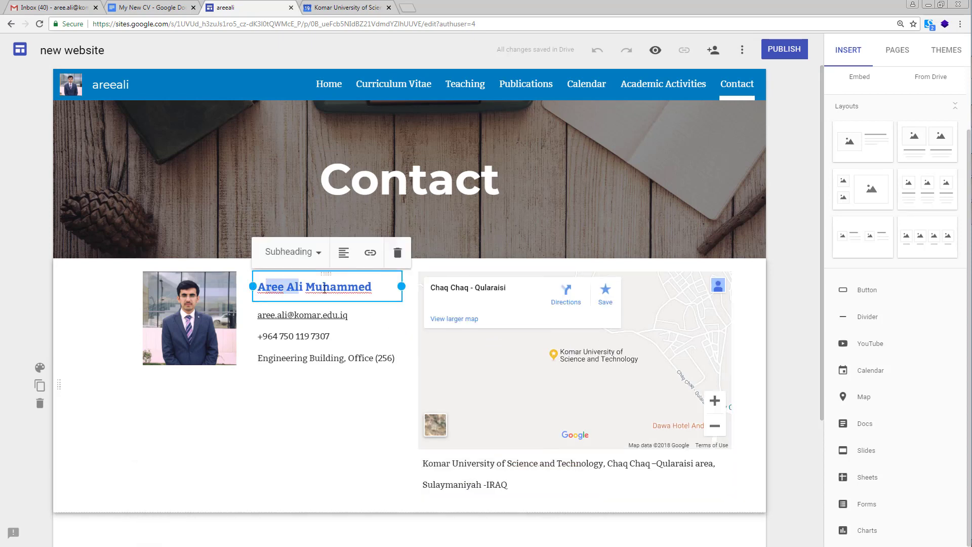
{"action": "left_click", "coordinate": [294, 315]}
{"action": "left_click", "coordinate": [272, 349]}
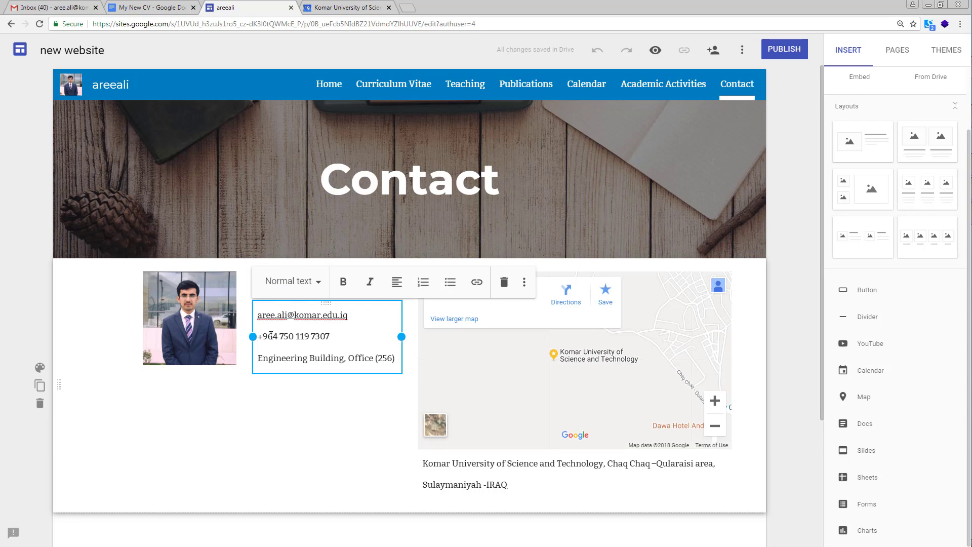
{"action": "left_click_drag", "start_coordinate": [268, 336], "coordinate": [328, 334]}
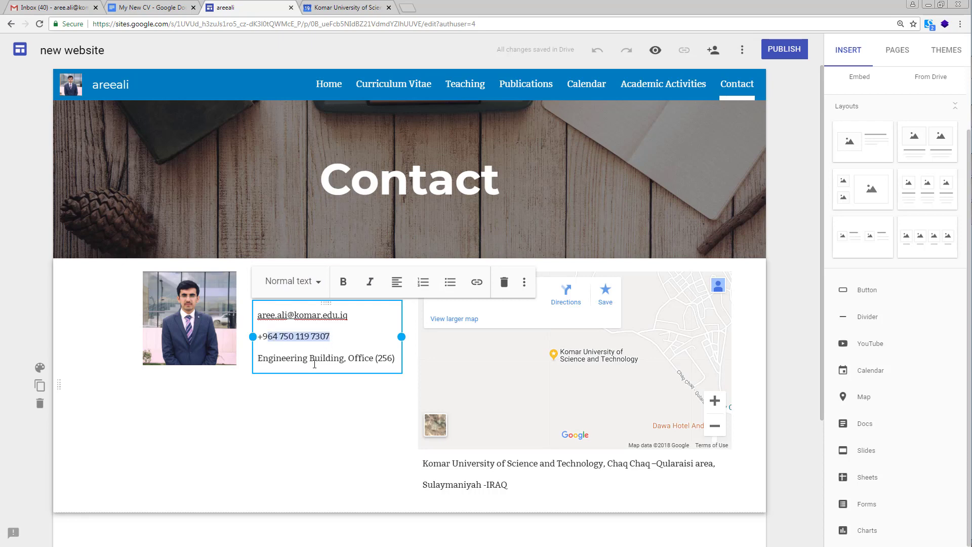